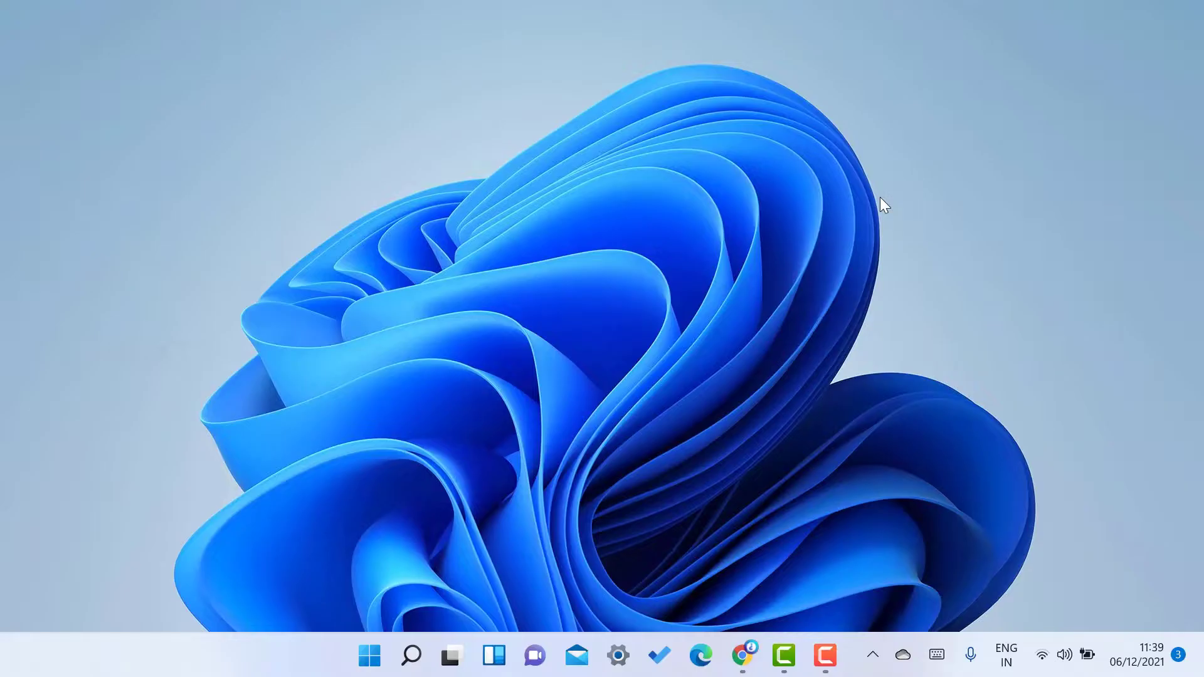
# - Open Chrome and start a new blank Google Slides presentation from the Google apps grid
pyautogui.click(745, 658)
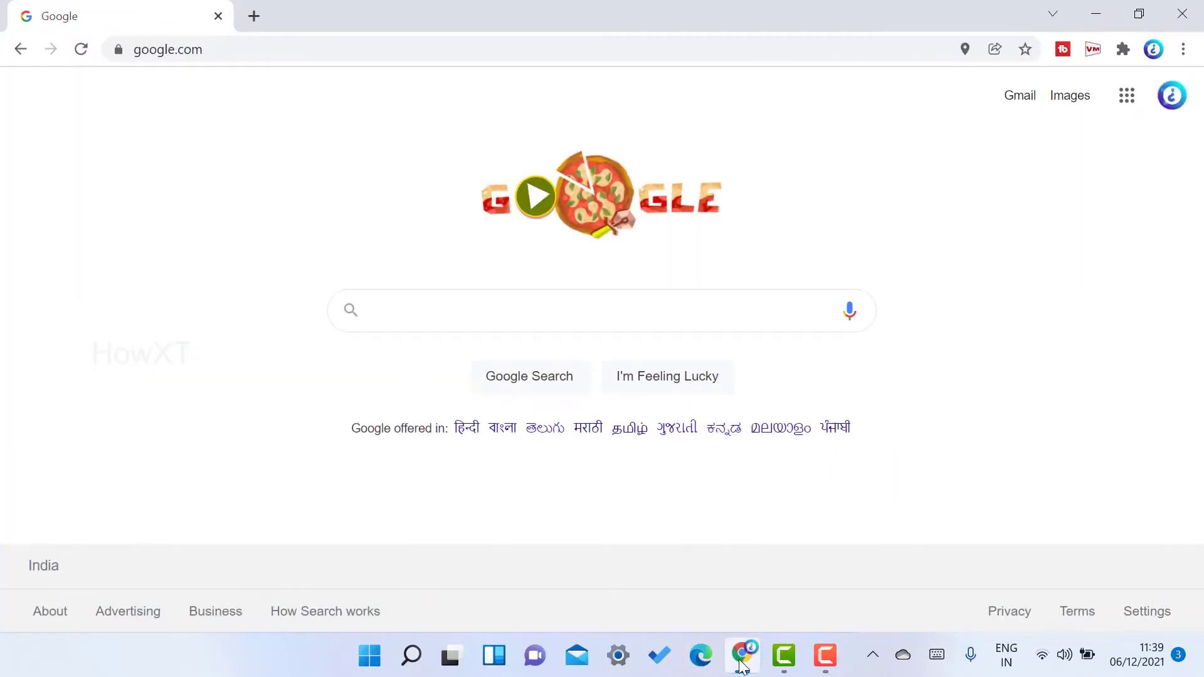
pyautogui.click(1129, 97)
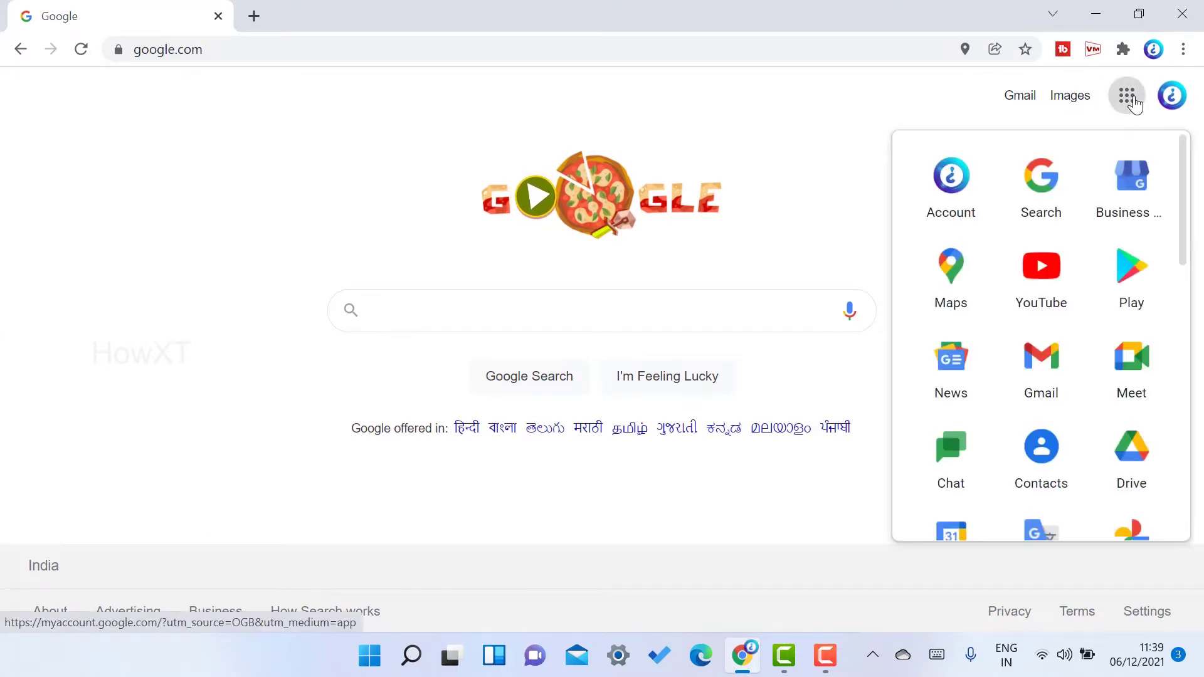
pyautogui.scroll(-6, 1137, 226)
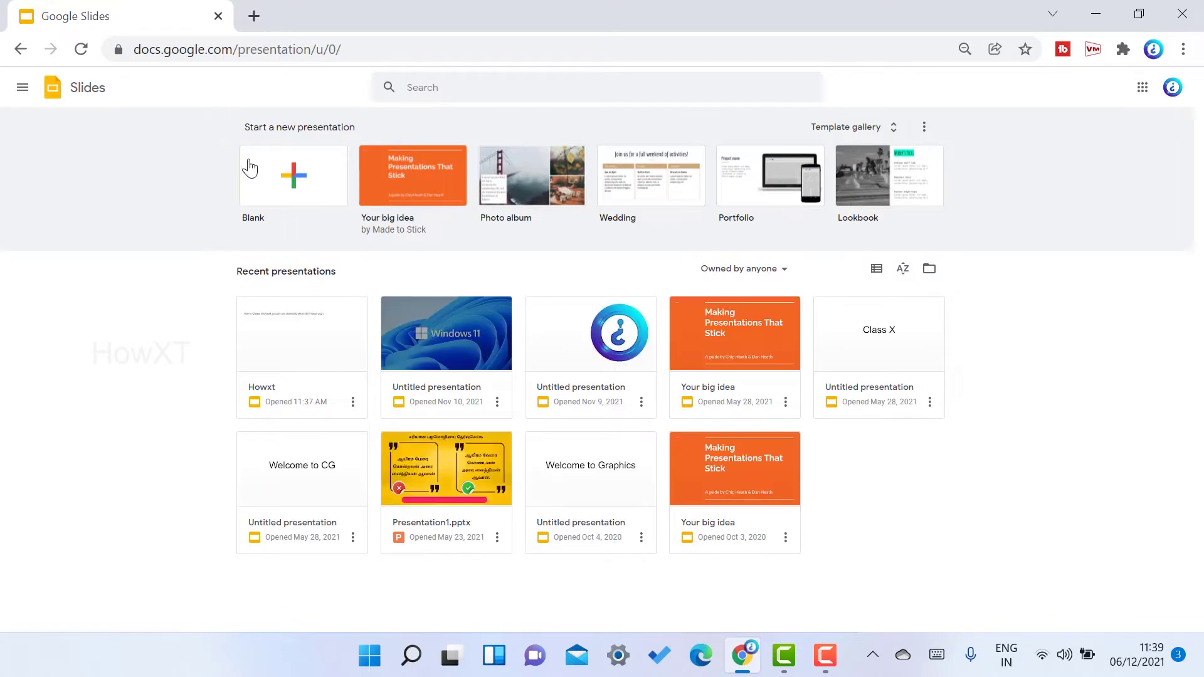
pyautogui.click(286, 181)
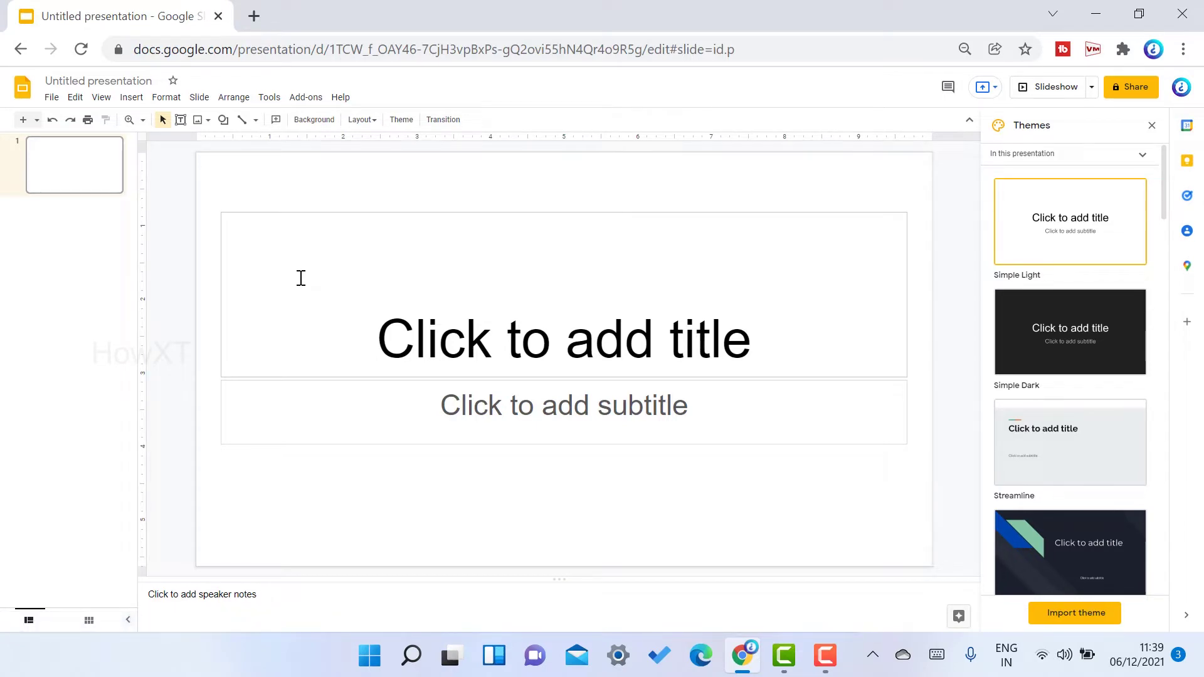
# - In a new tab, search the web for 'gif' and locate the GIPHY result
pyautogui.click(252, 20)
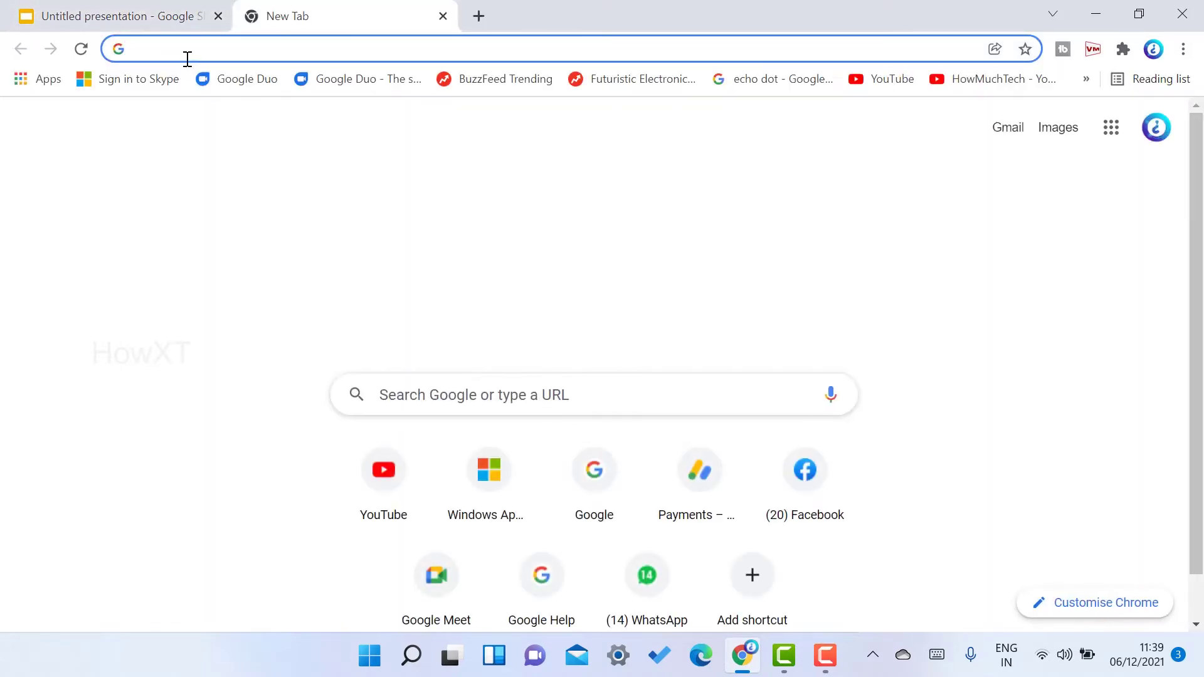
pyautogui.write('gif')
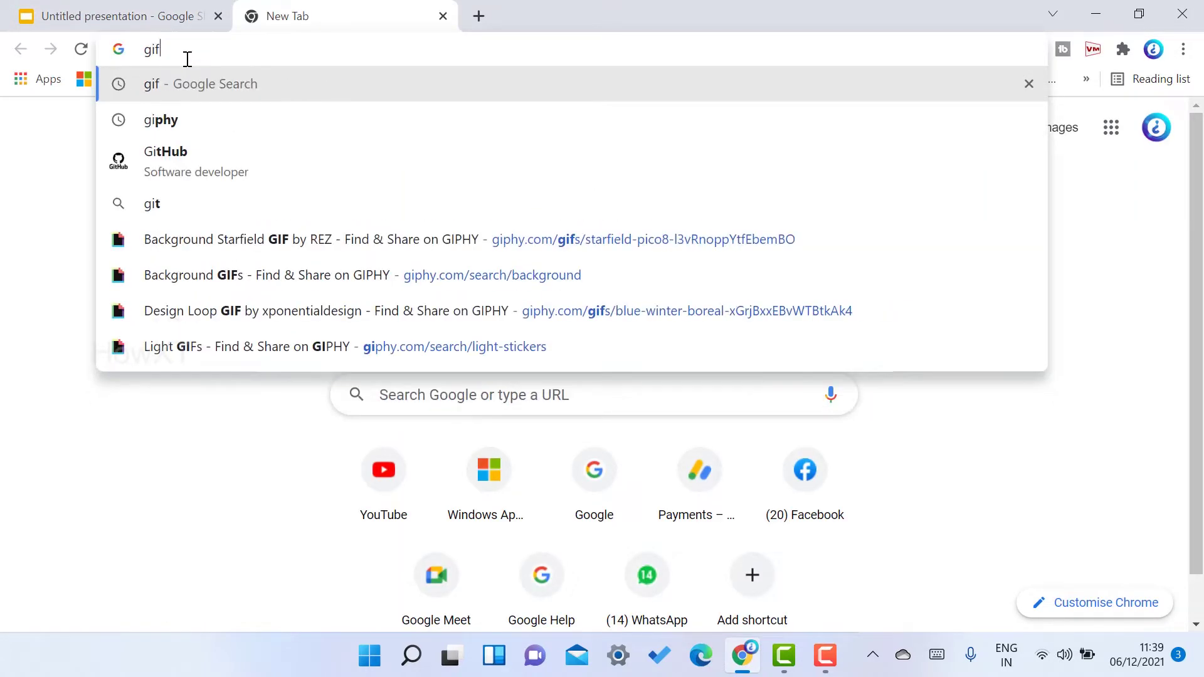
pyautogui.press('Return')
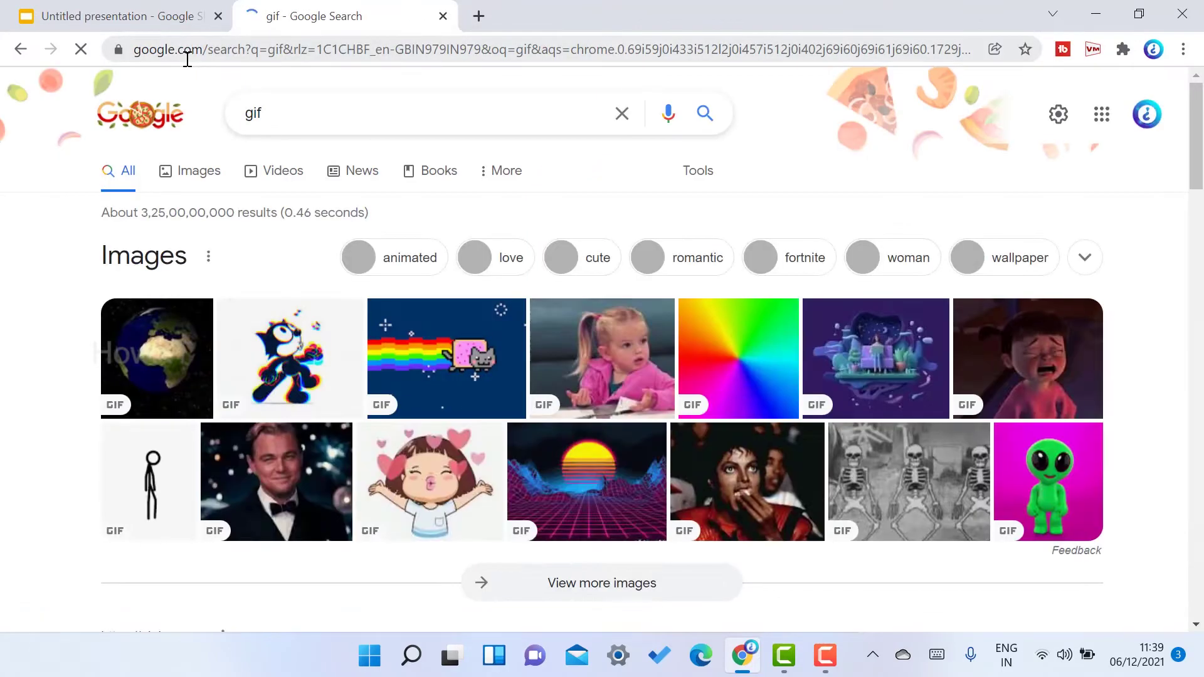
pyautogui.scroll(-7, 48, 310)
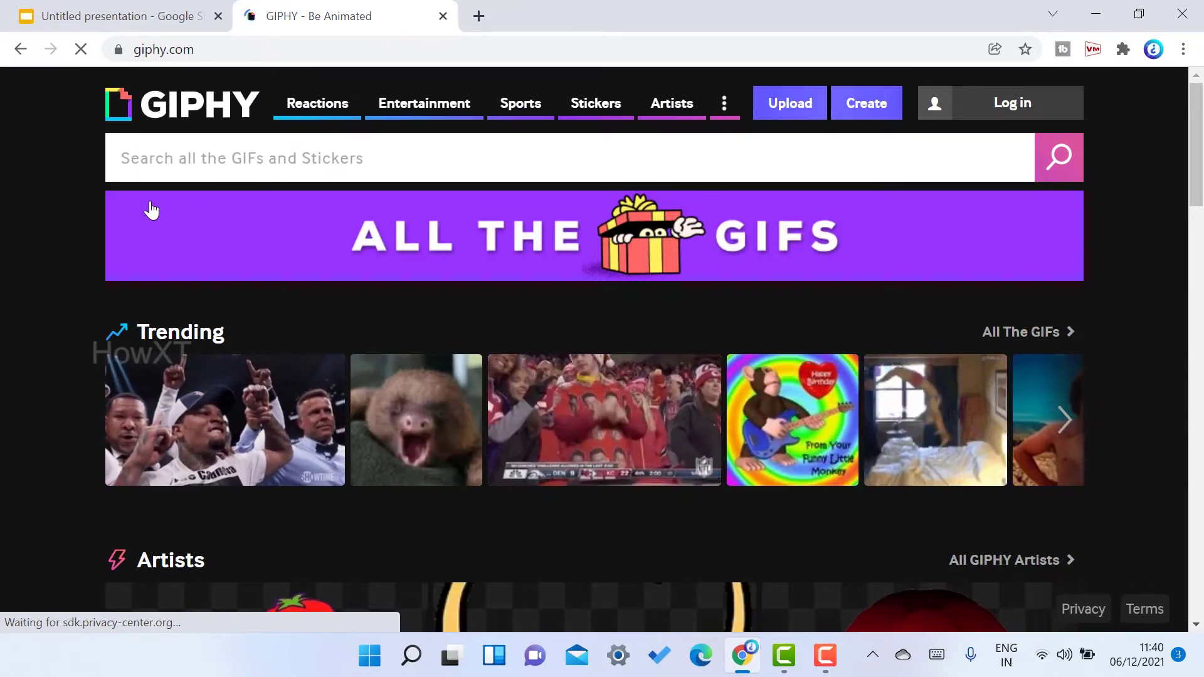
pyautogui.scroll(-3, 99, 298)
pyautogui.scroll(3, 92, 301)
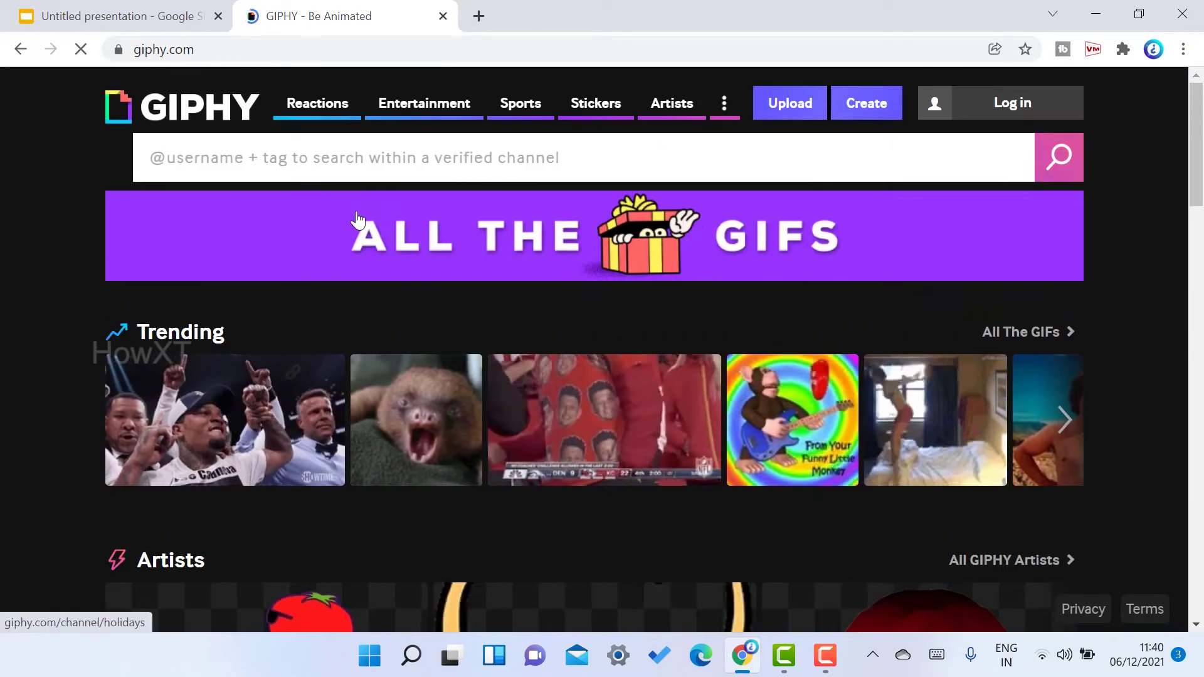
# - Search GIPHY for 'background' and scroll through the GIF results
pyautogui.click(180, 148)
pyautogui.write('background')
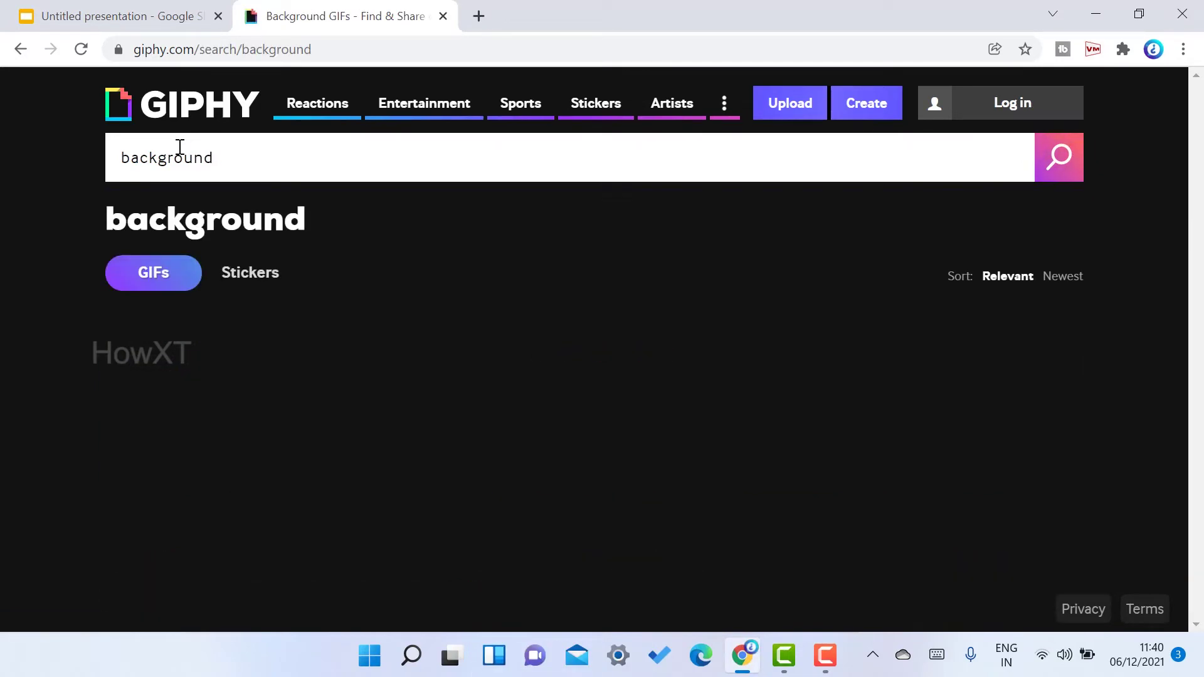
pyautogui.scroll(-5, 529, 339)
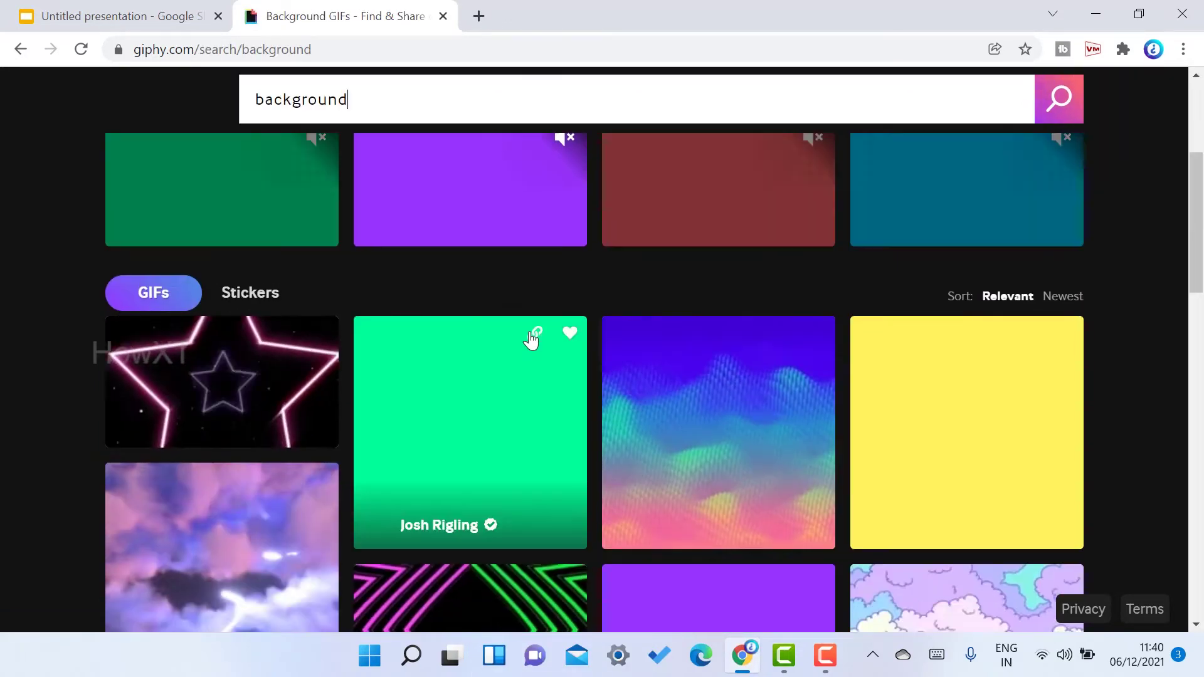
pyautogui.scroll(-3, 717, 409)
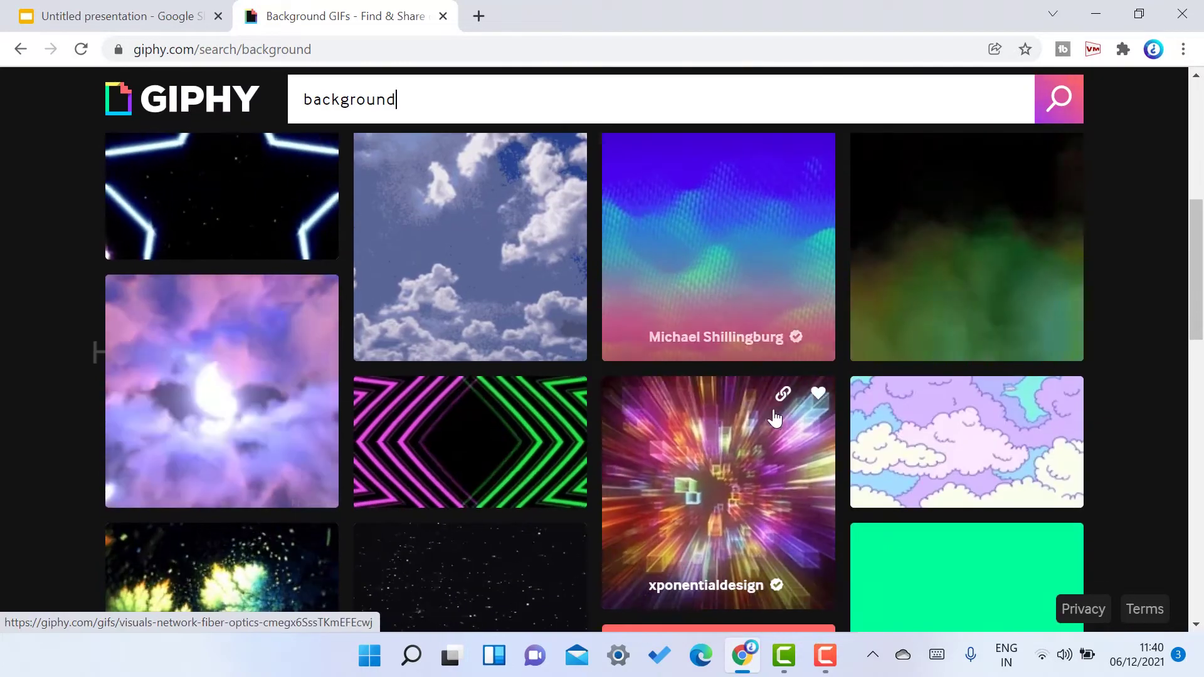
pyautogui.scroll(-7, 717, 409)
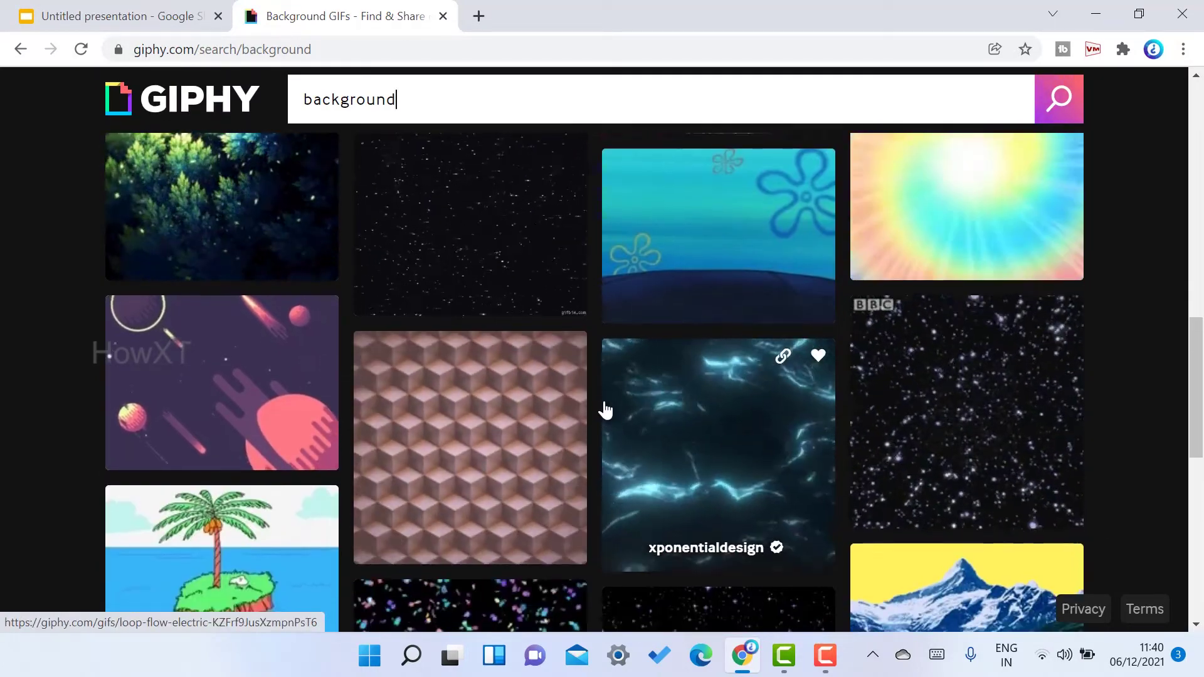
pyautogui.scroll(-4, 606, 407)
pyautogui.scroll(-3, 616, 396)
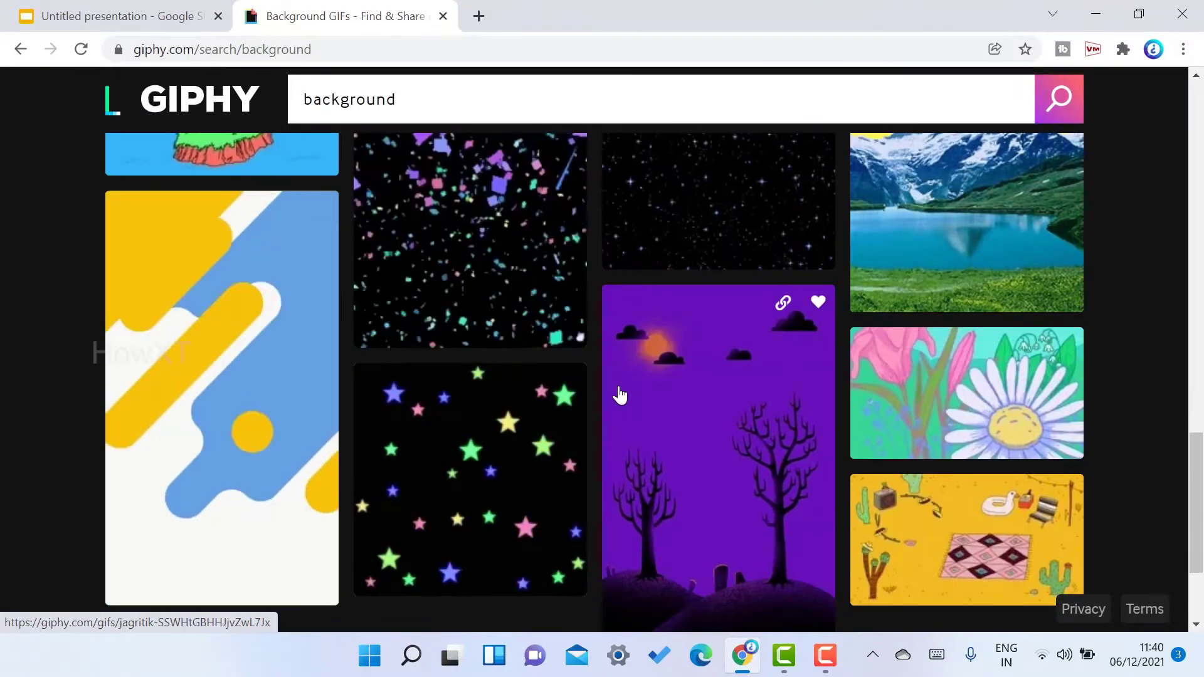
pyautogui.scroll(14, 619, 396)
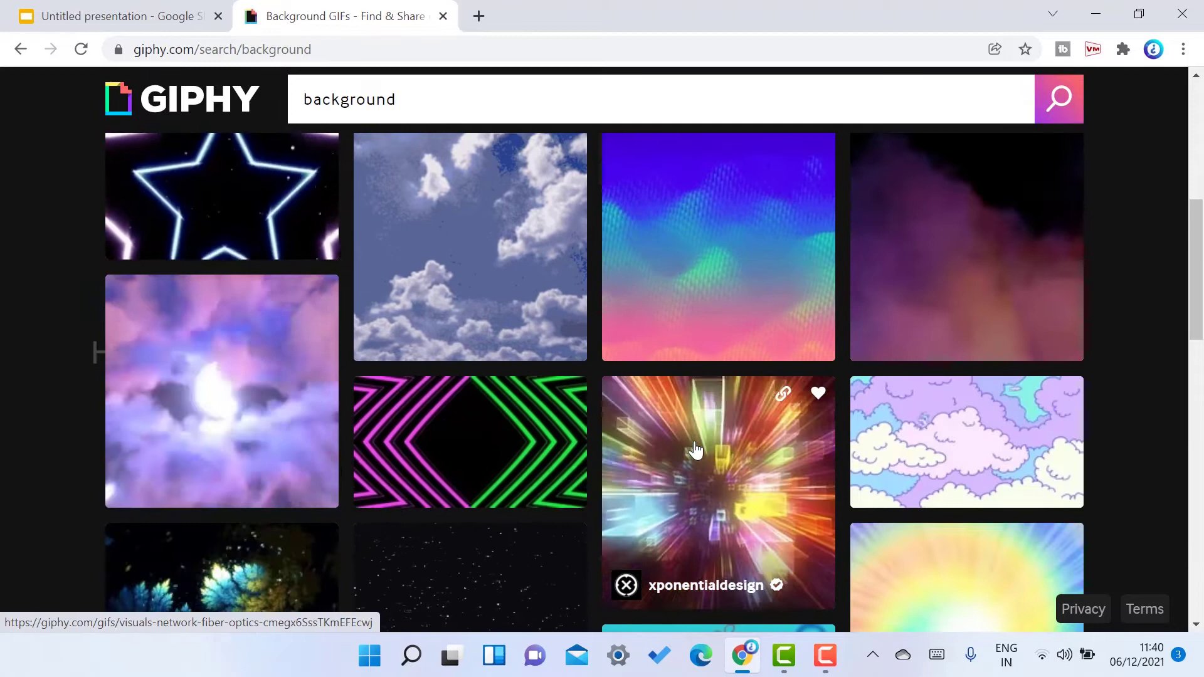
# - Open the neon star background GIF and save it to Downloads as giphy (52).gif
pyautogui.scroll(1, 236, 204)
pyautogui.click(195, 281)
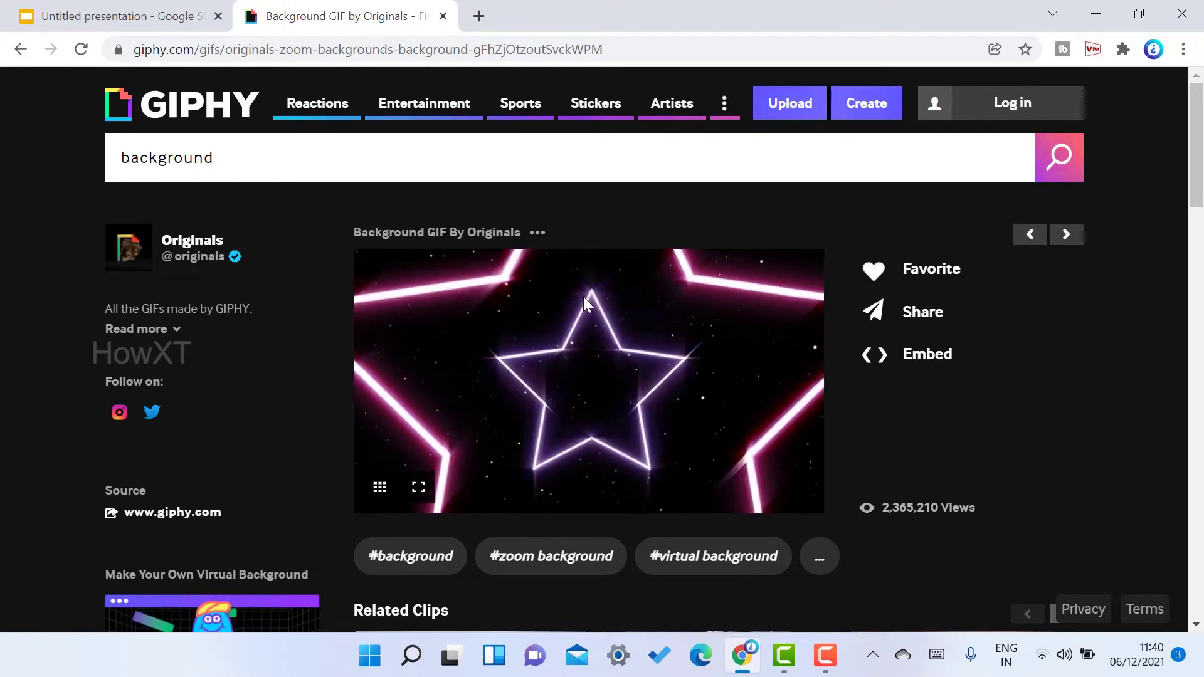
pyautogui.rightClick(583, 296)
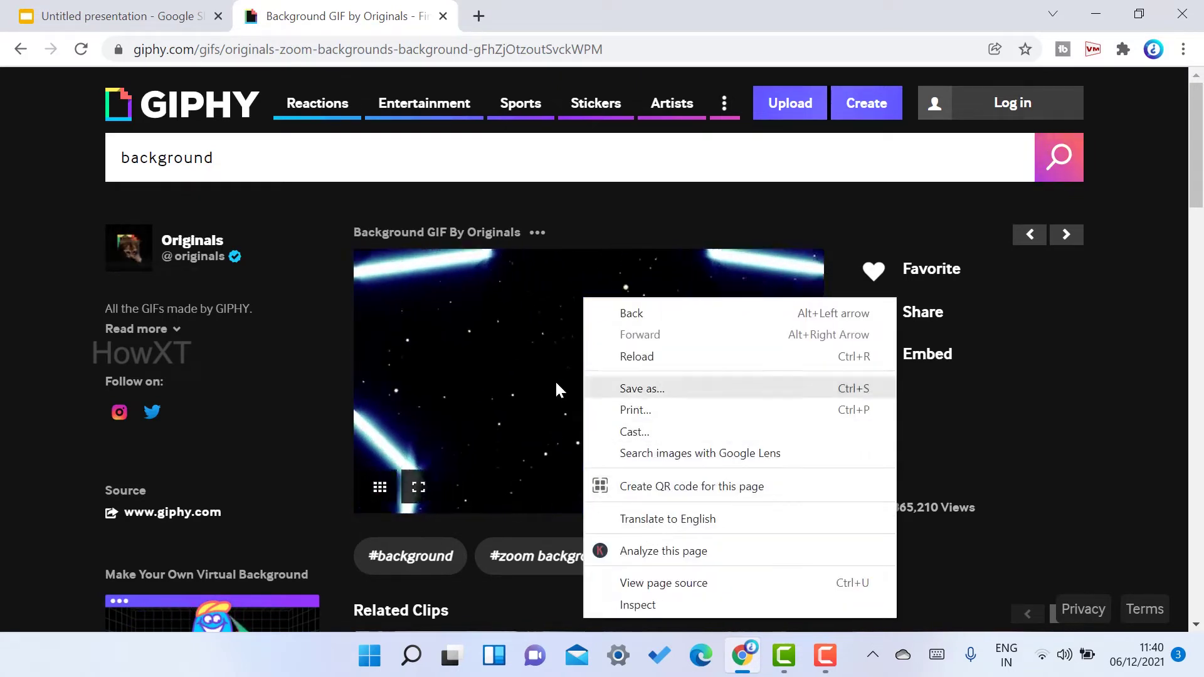
pyautogui.click(514, 345)
pyautogui.rightClick(501, 335)
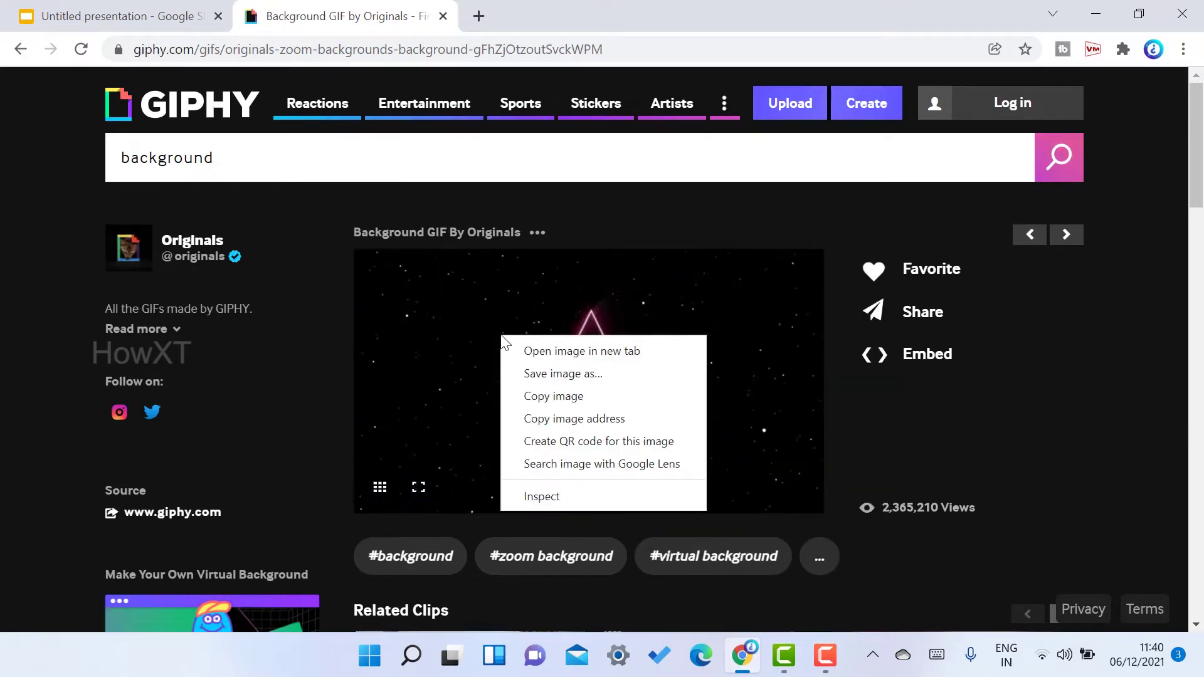
pyautogui.click(557, 376)
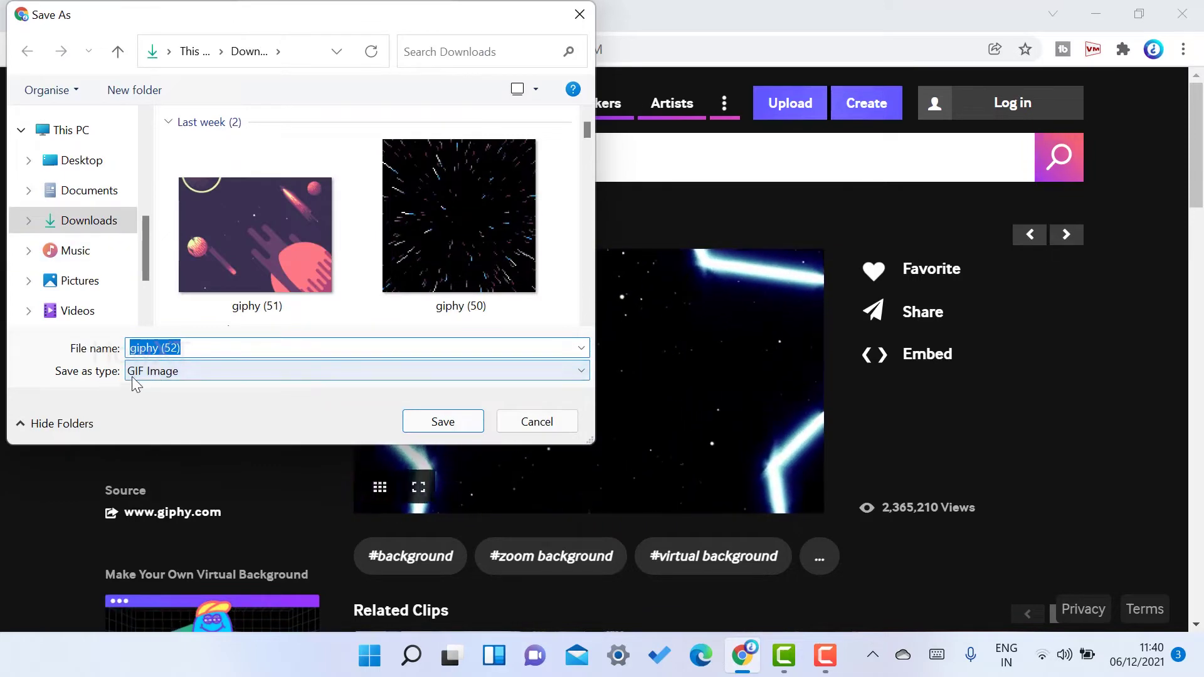
pyautogui.click(438, 420)
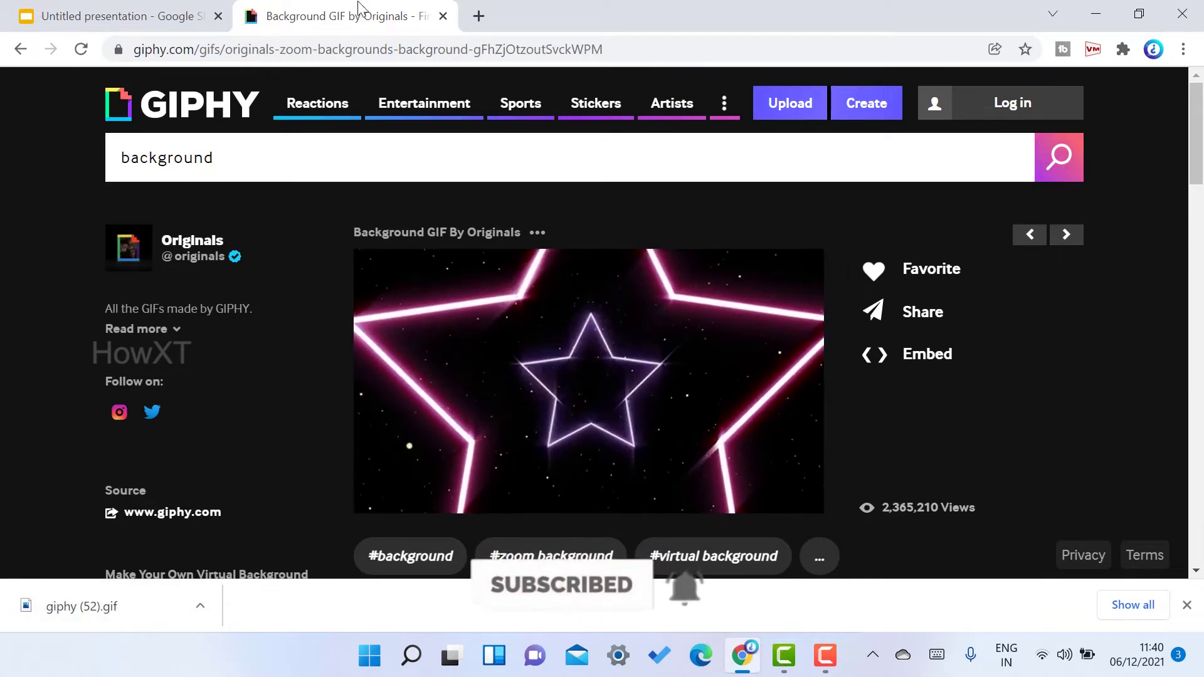
# - Delete the title and subtitle placeholders from the first slide
pyautogui.click(63, 19)
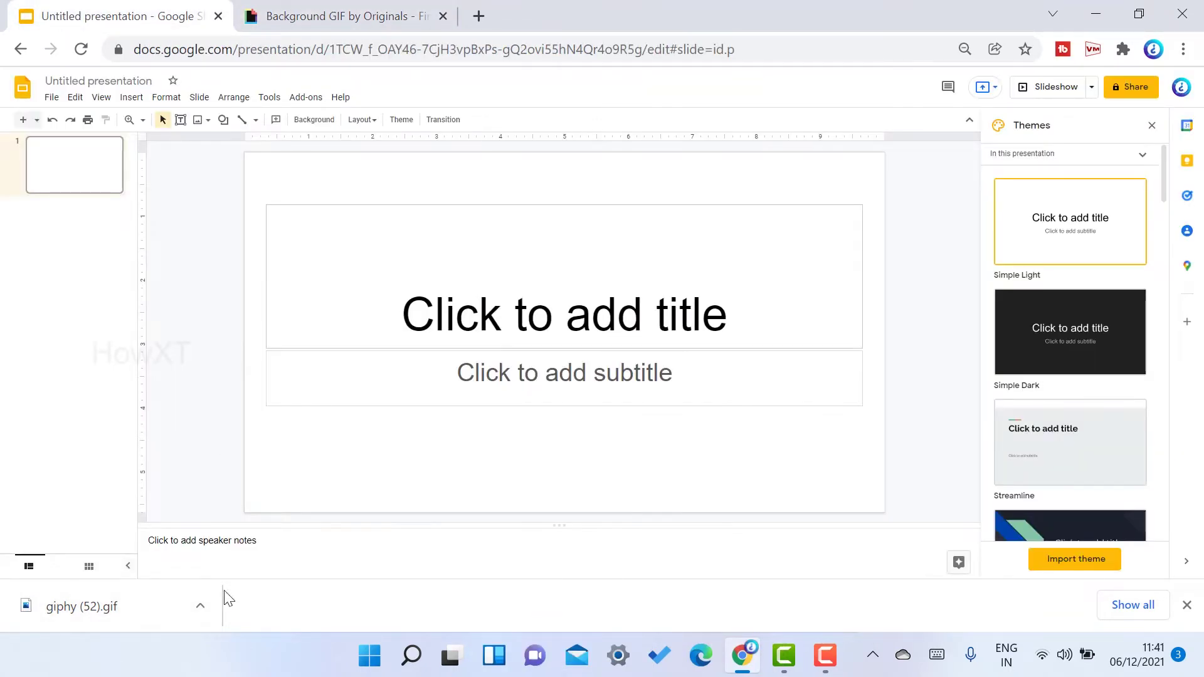
pyautogui.moveTo(917, 487); pyautogui.dragTo(914, 451)
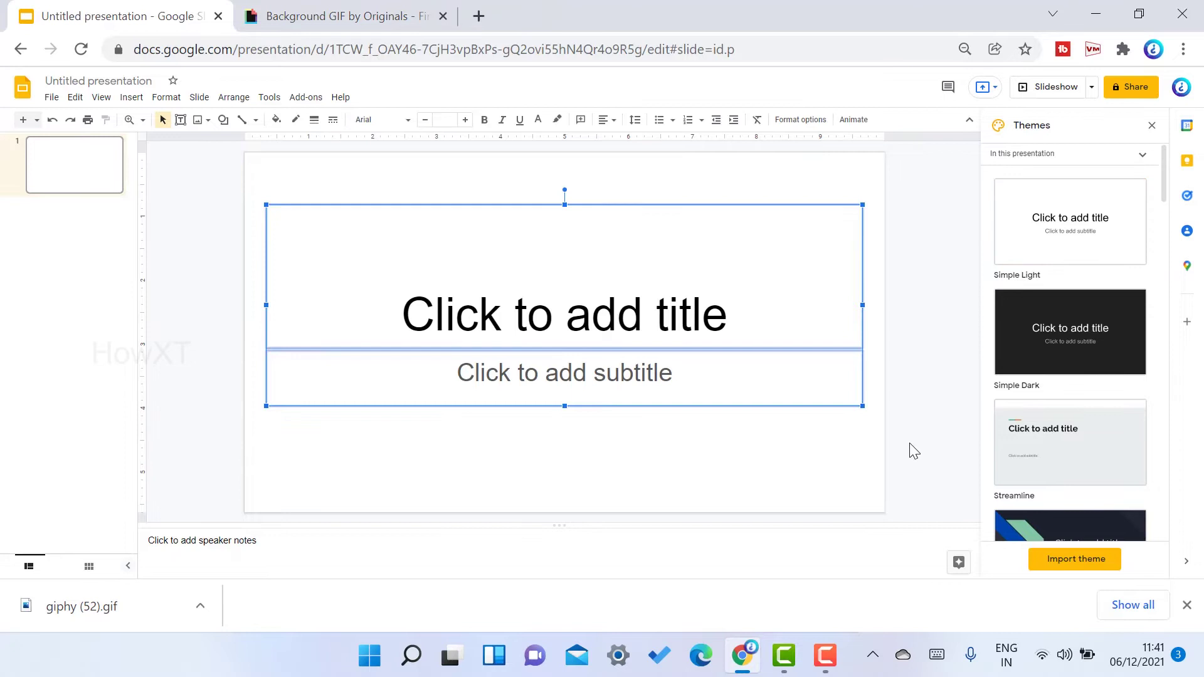
pyautogui.press('Delete')
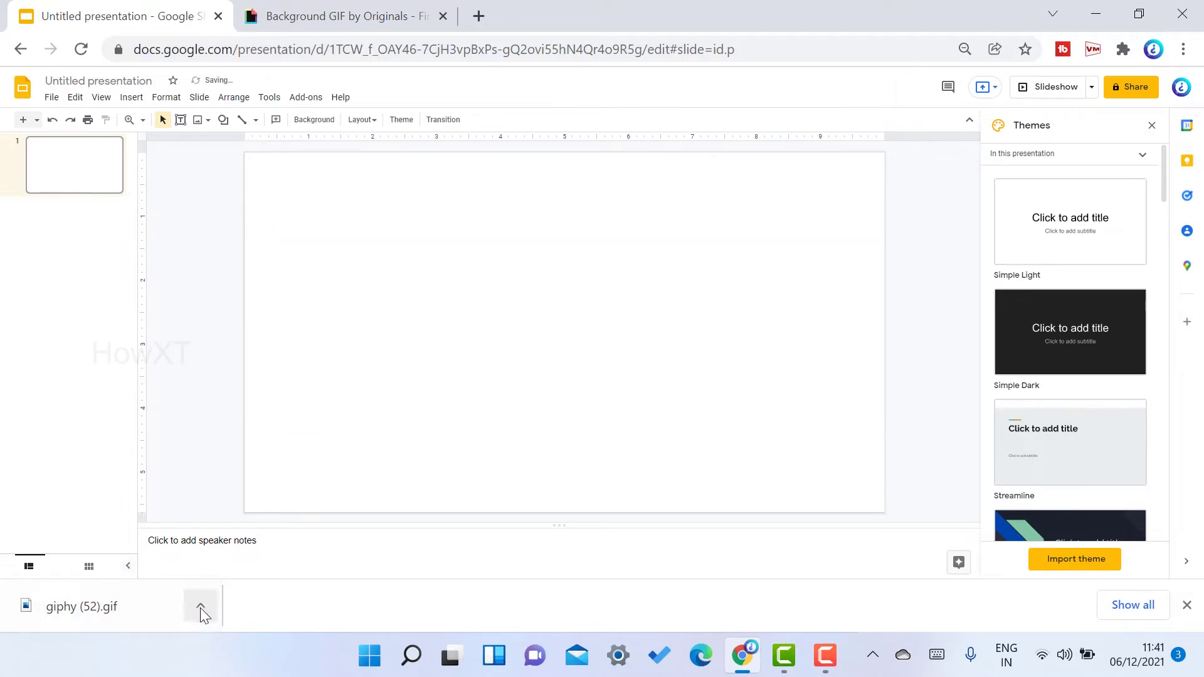
# - Paste giphy (52).gif from Downloads onto the slide and stretch it to fill the slide
pyautogui.click(241, 542)
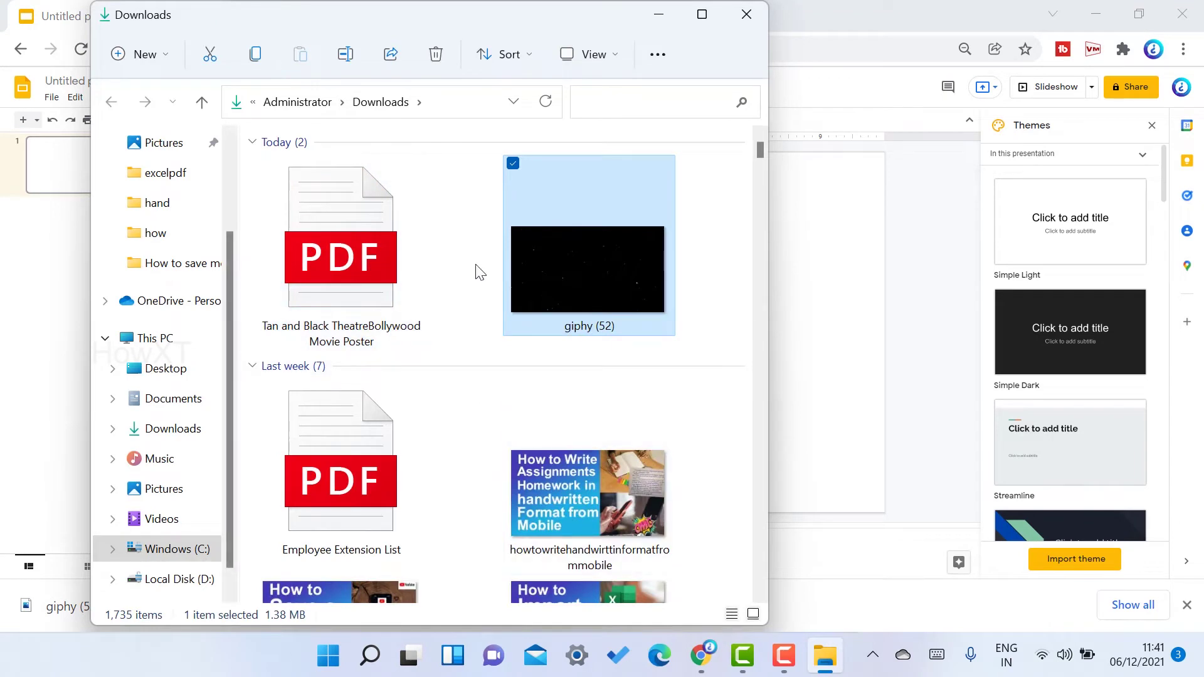
pyautogui.hotkey('ctrl', 'c')
pyautogui.click(657, 19)
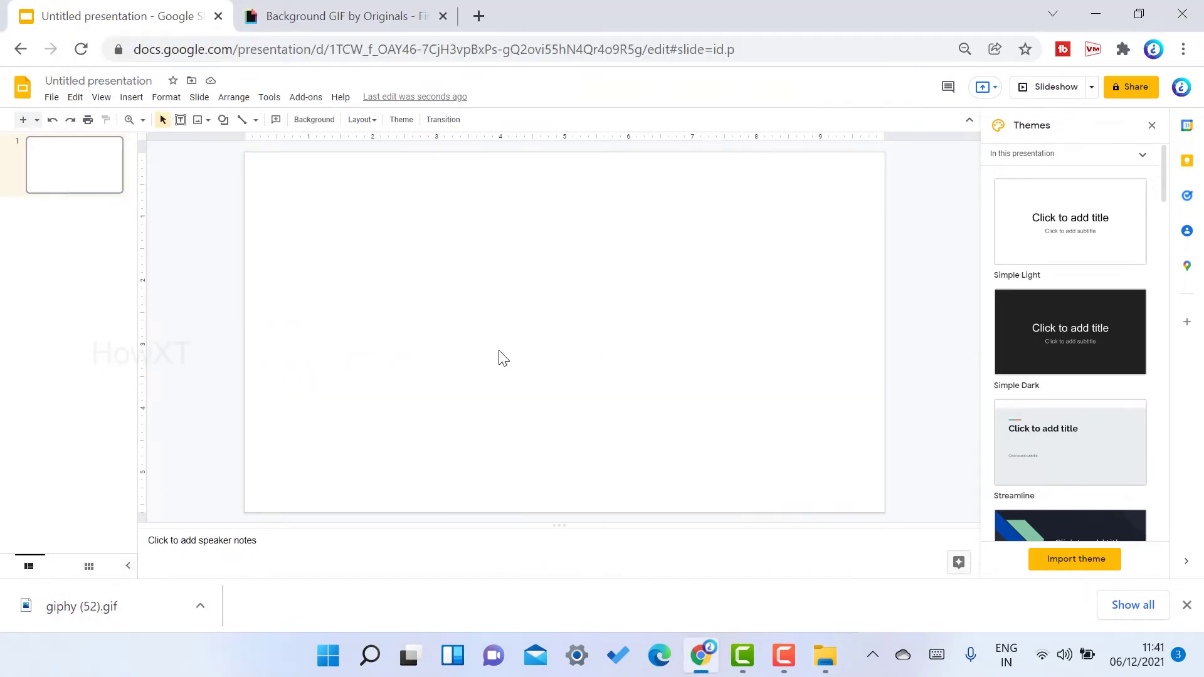
pyautogui.hotkey('ctrl', 'v')
pyautogui.moveTo(575, 343); pyautogui.dragTo(885, 516)
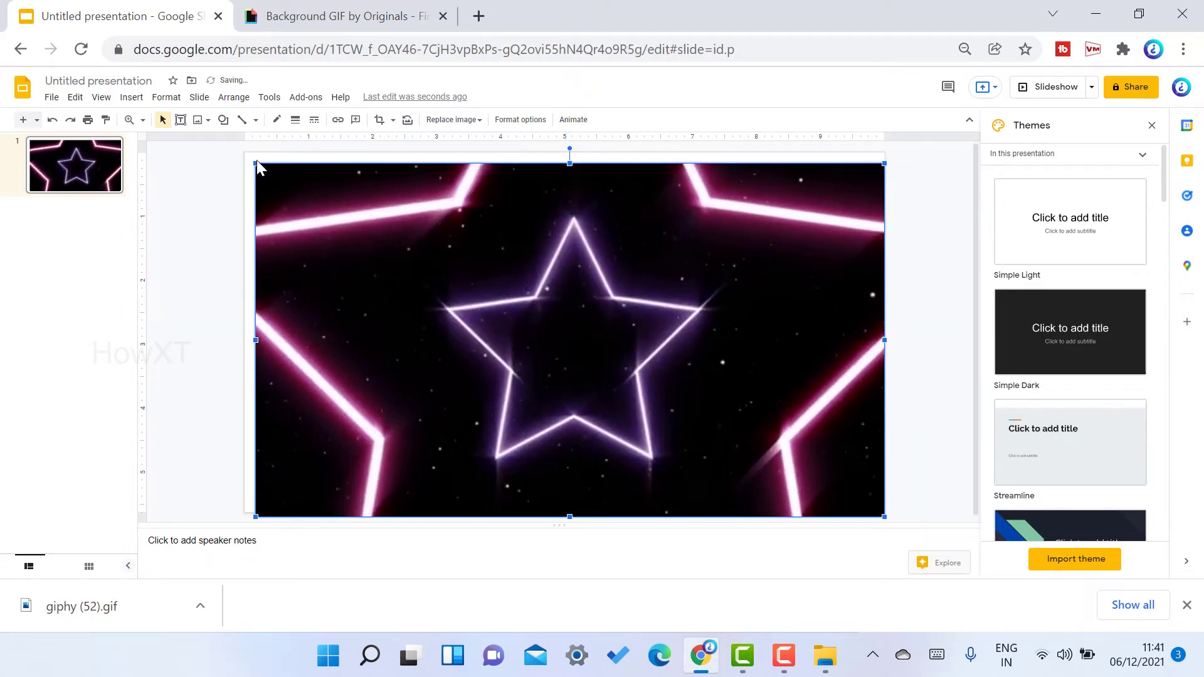
pyautogui.moveTo(252, 164); pyautogui.dragTo(236, 152)
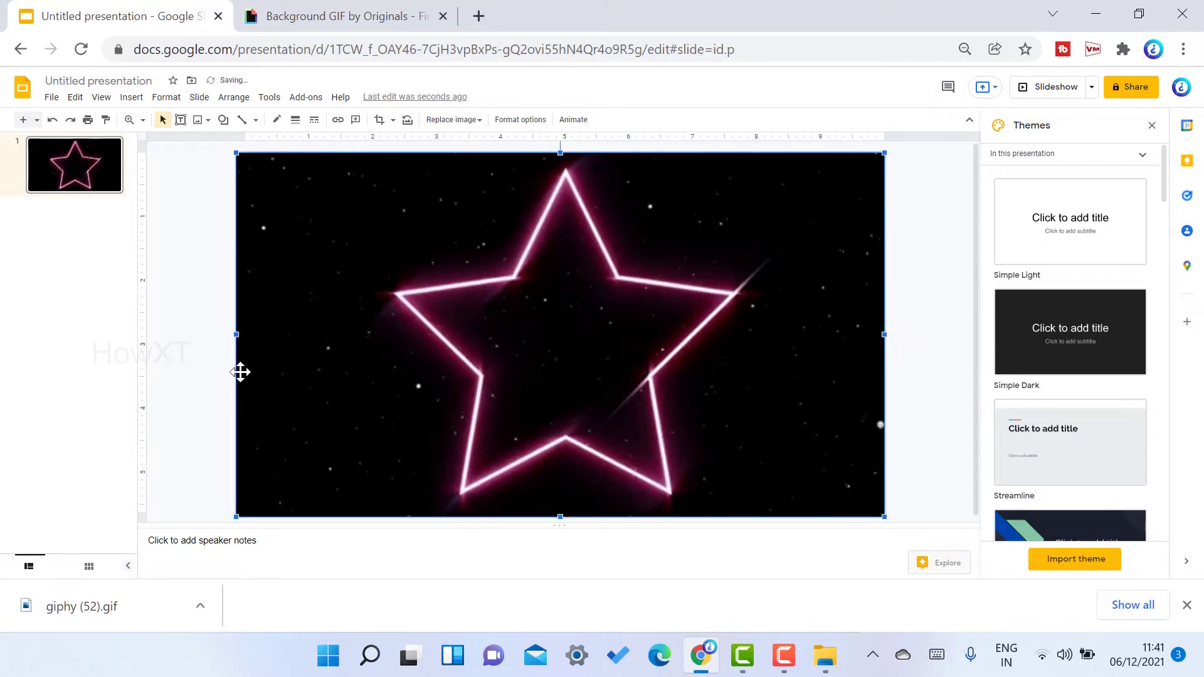
pyautogui.click(195, 286)
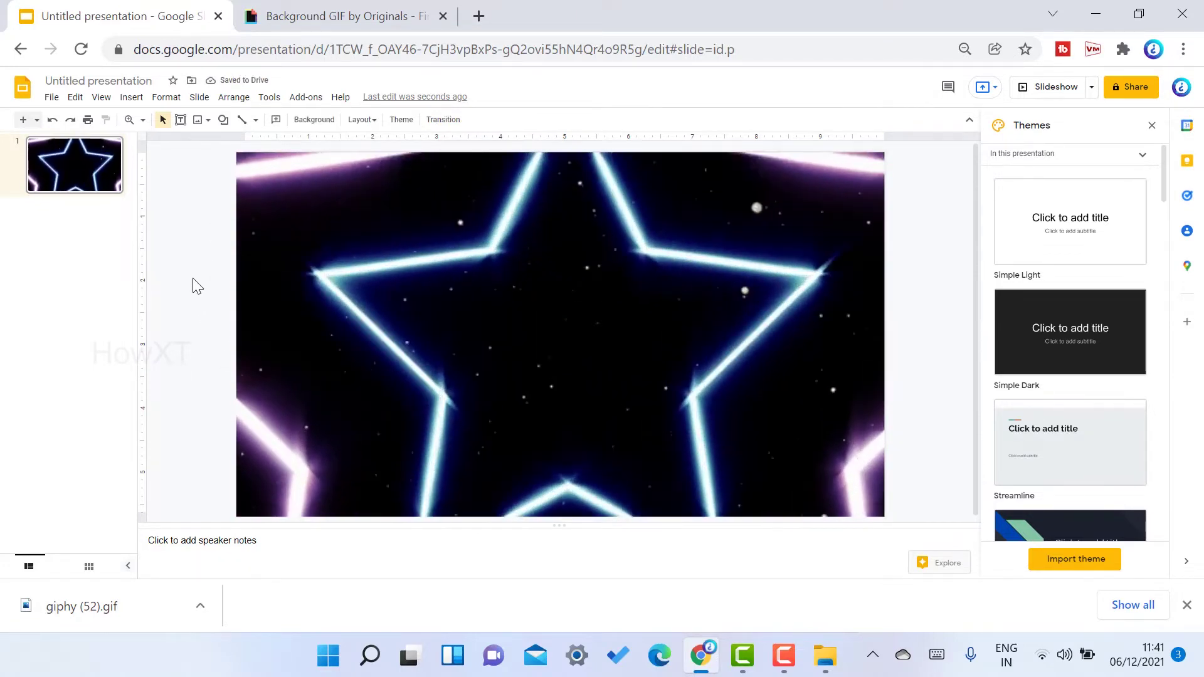
# - Draw a text box across the star's middle containing 'Howxt'
pyautogui.click(180, 121)
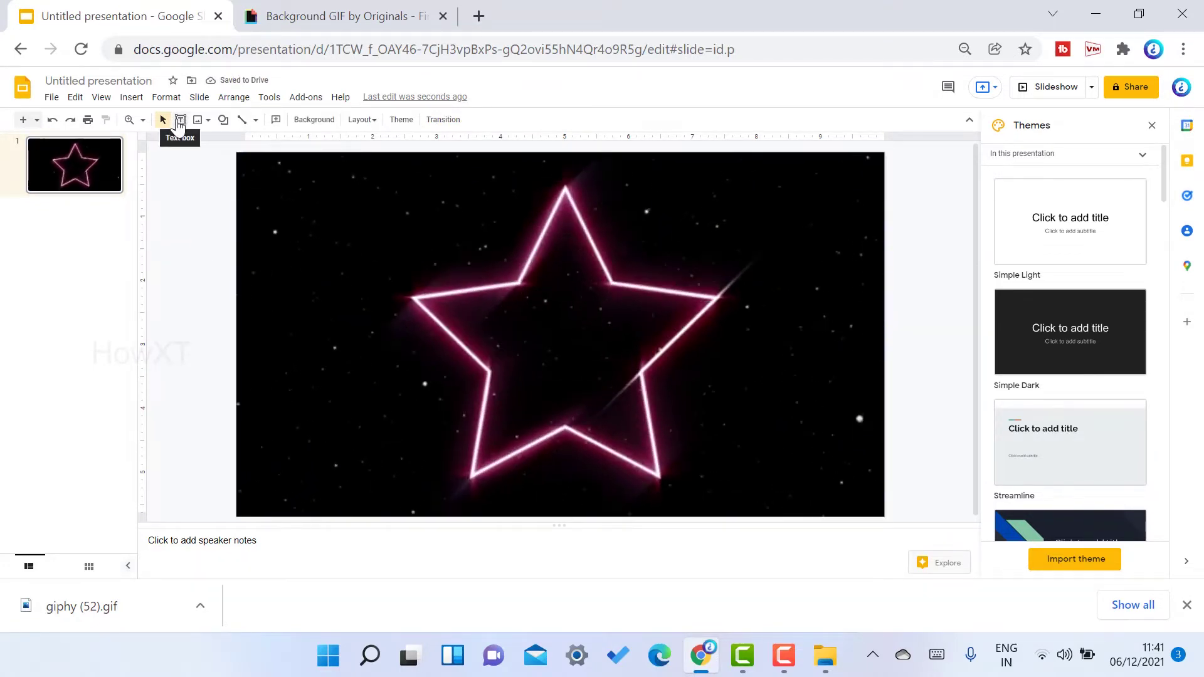
pyautogui.moveTo(395, 330); pyautogui.dragTo(758, 358)
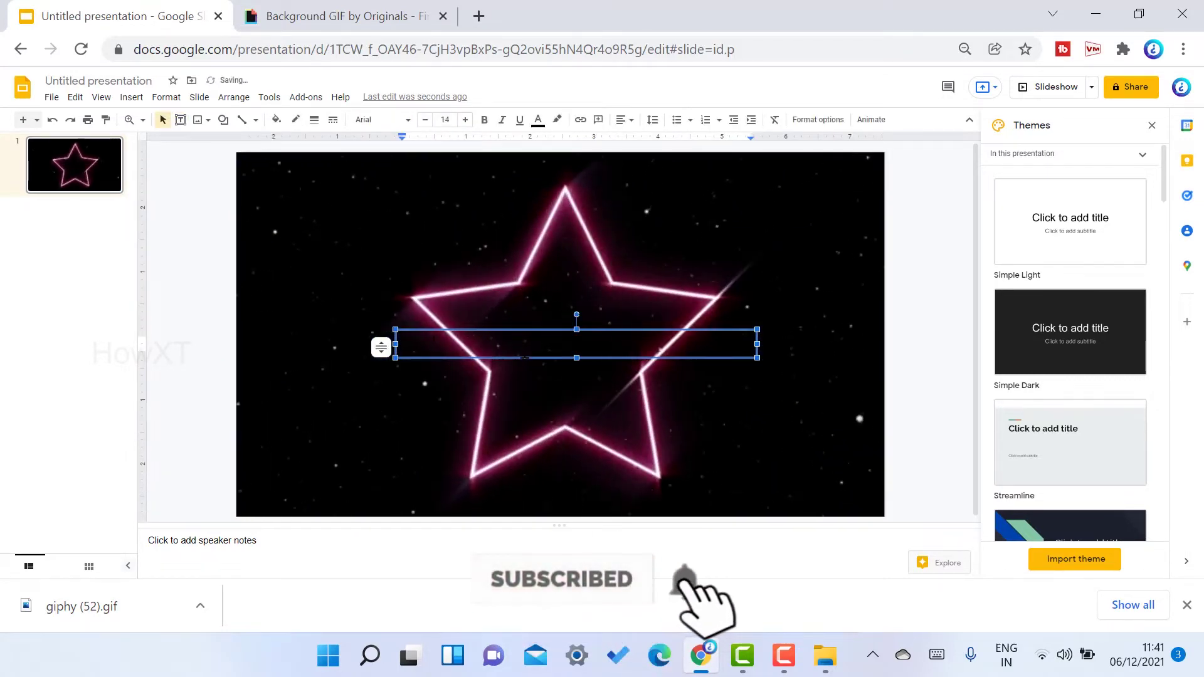
pyautogui.write('Howxt')
# - Format the 'Howxt' text as size 96, white and centre-aligned
pyautogui.hotkey('ctrl', 'a')
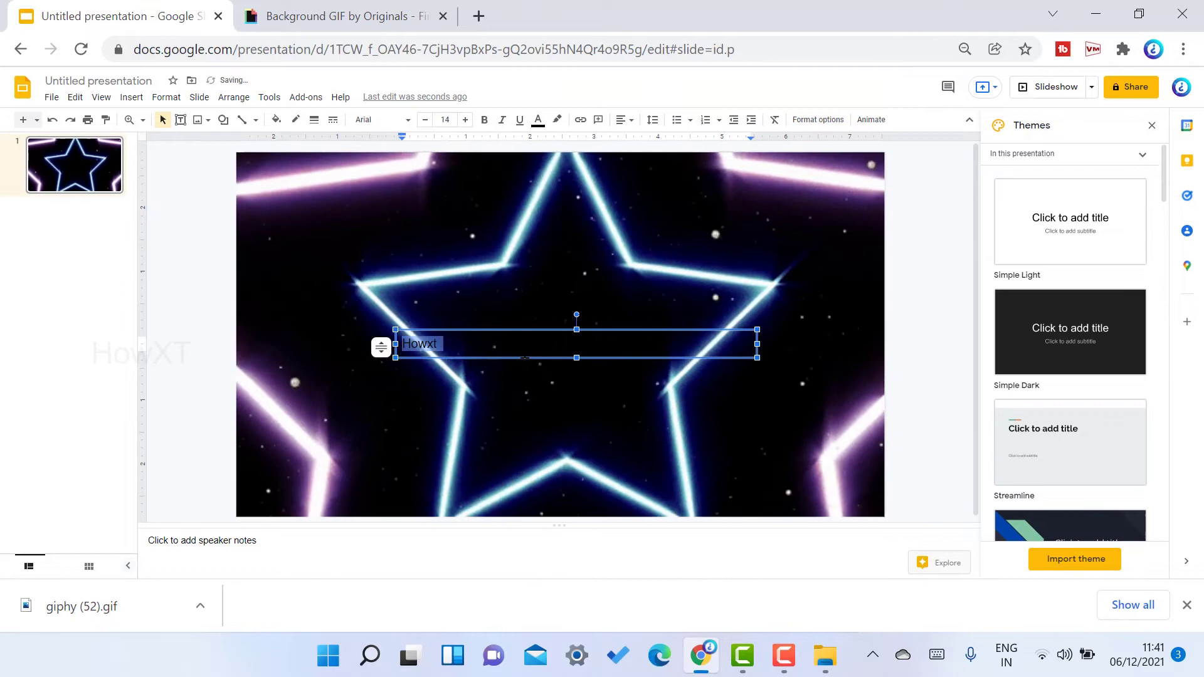
pyautogui.click(466, 121)
pyautogui.click(465, 121)
pyautogui.click(466, 121)
pyautogui.click(465, 121)
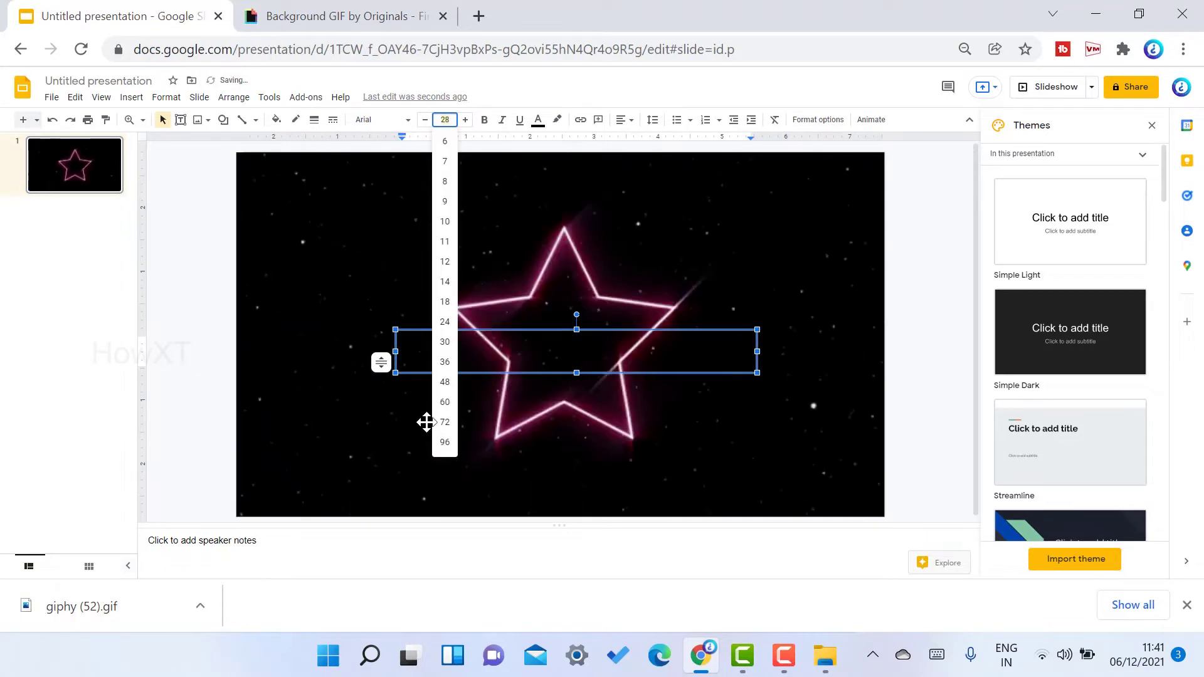
pyautogui.click(444, 442)
pyautogui.click(539, 120)
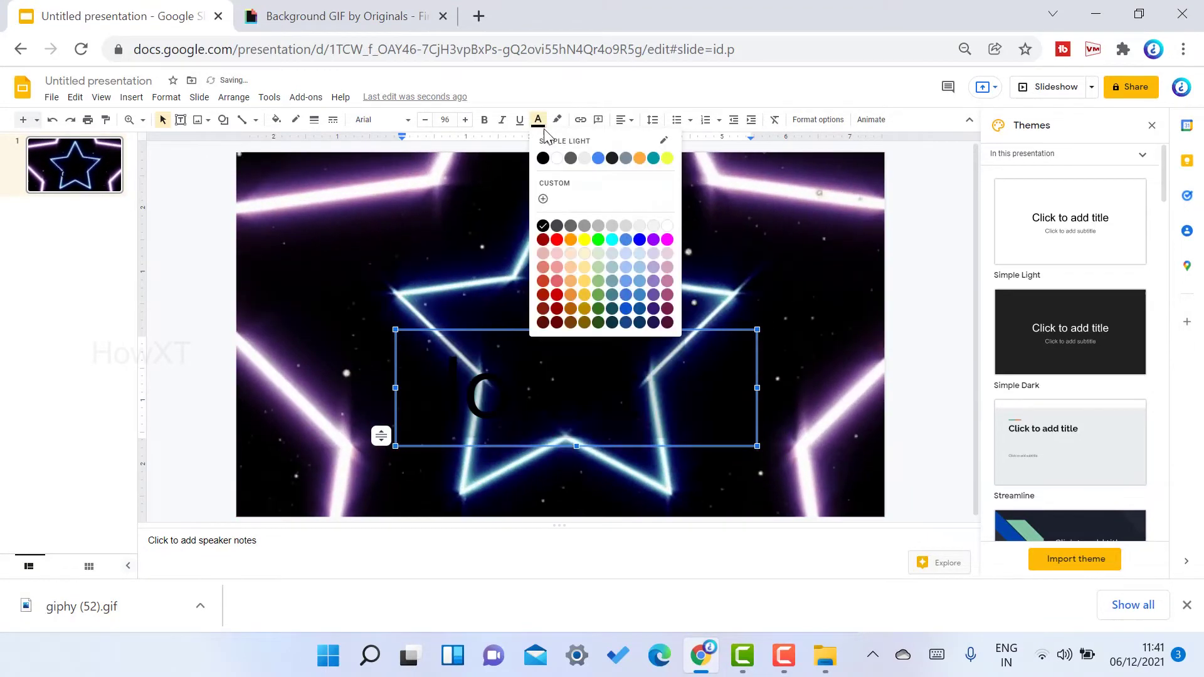
pyautogui.click(557, 159)
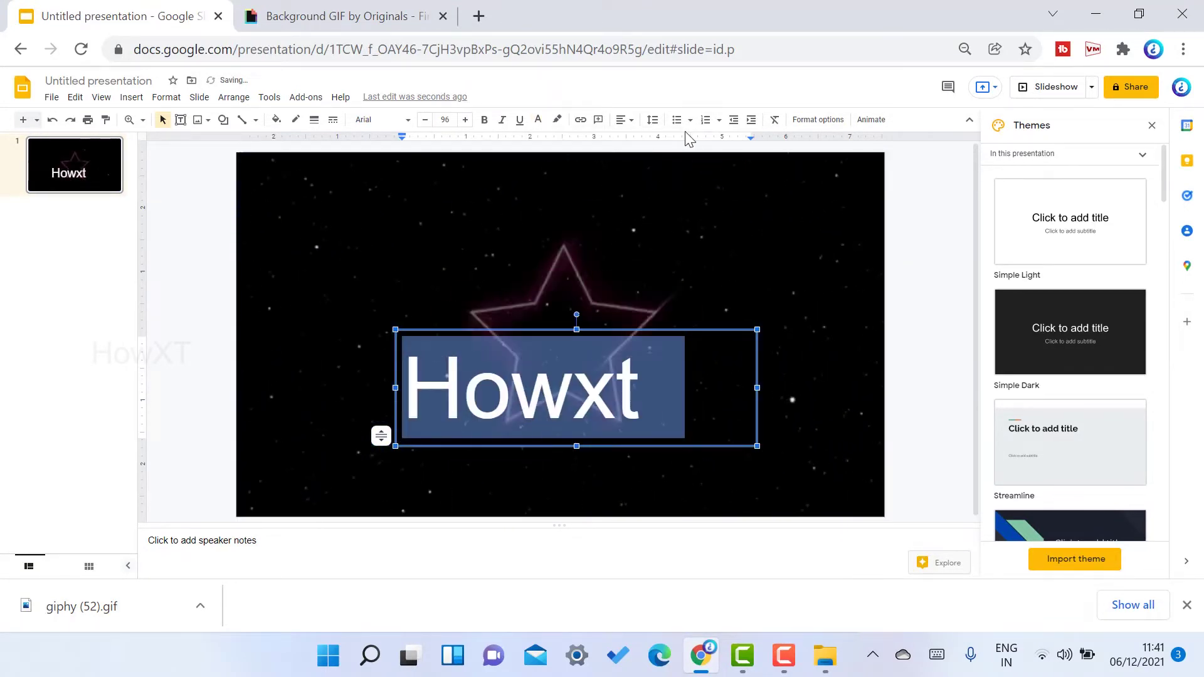
pyautogui.click(621, 120)
pyautogui.click(639, 150)
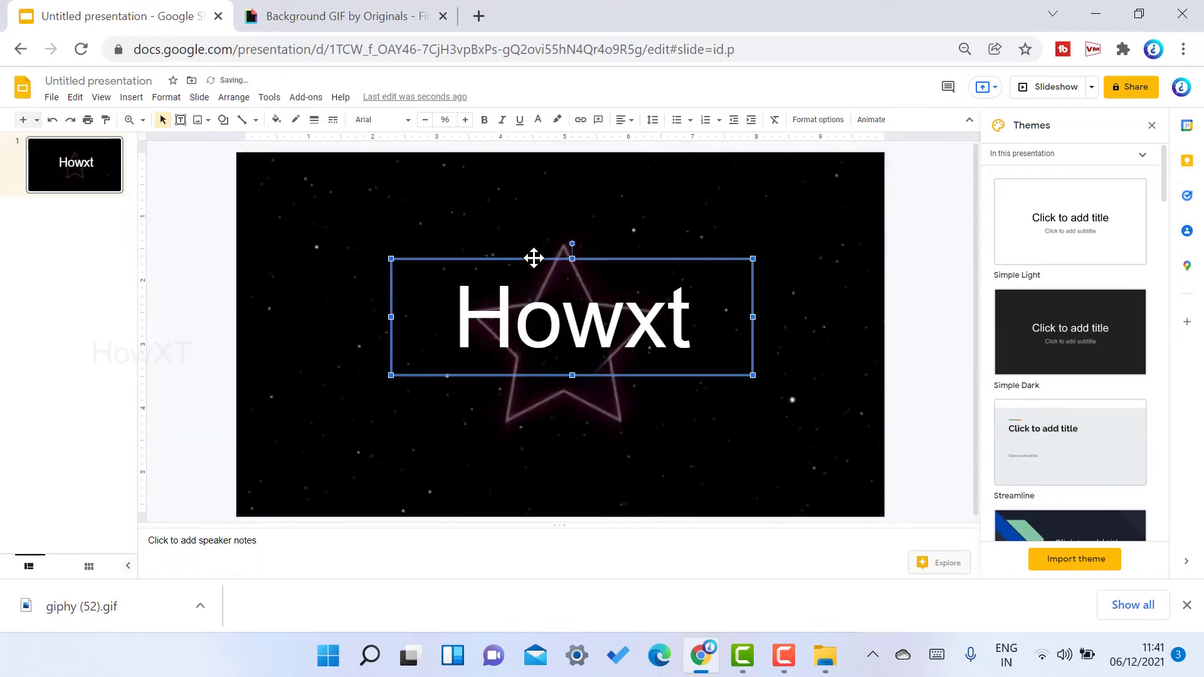
pyautogui.click(917, 250)
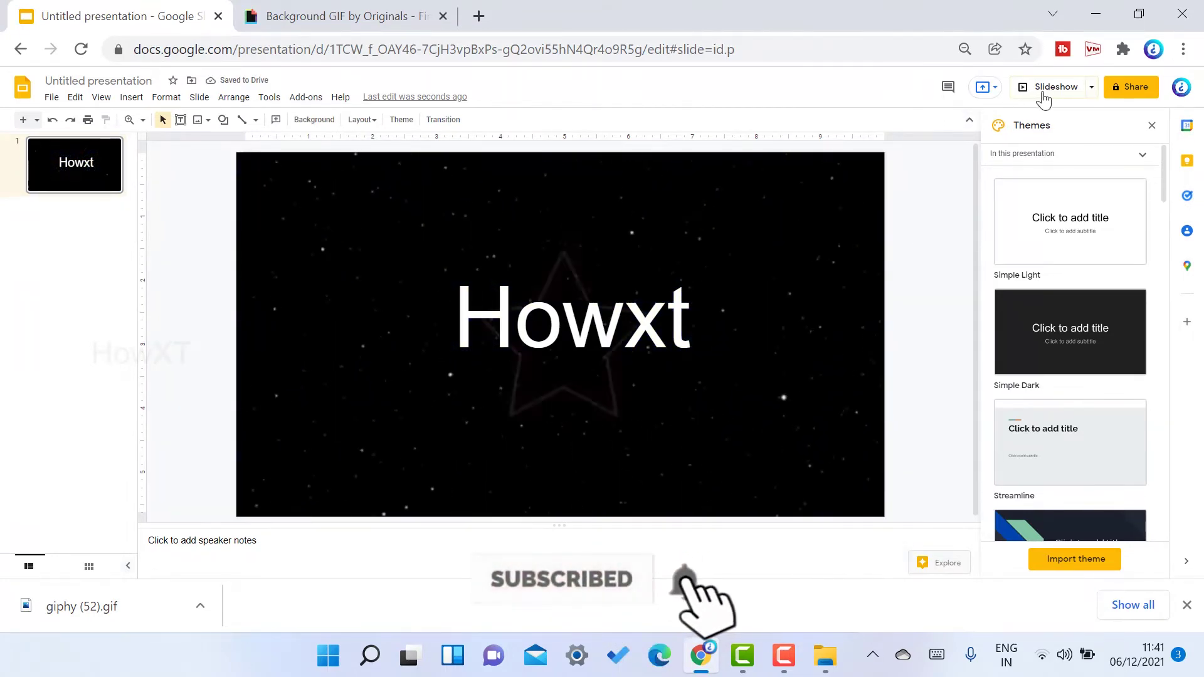
# - Preview the star slide as a slideshow, add a blank second slide, and return to GIPHY
pyautogui.click(1044, 95)
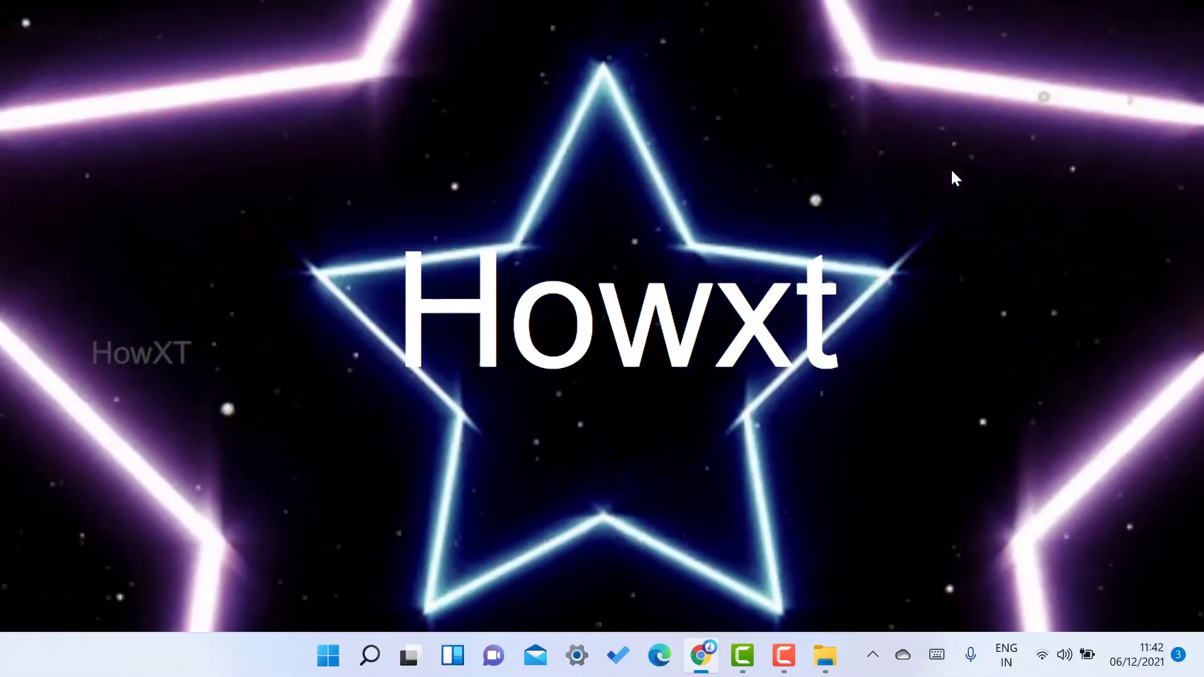
pyautogui.press('Escape')
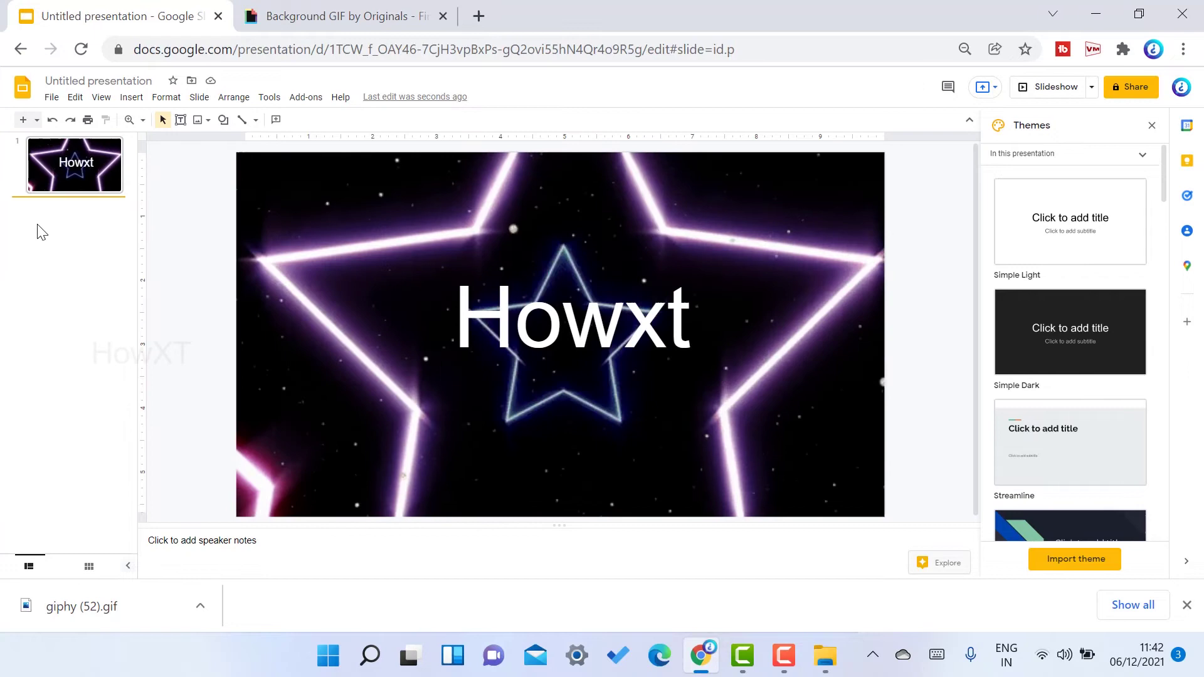
pyautogui.rightClick(41, 232)
pyautogui.click(94, 349)
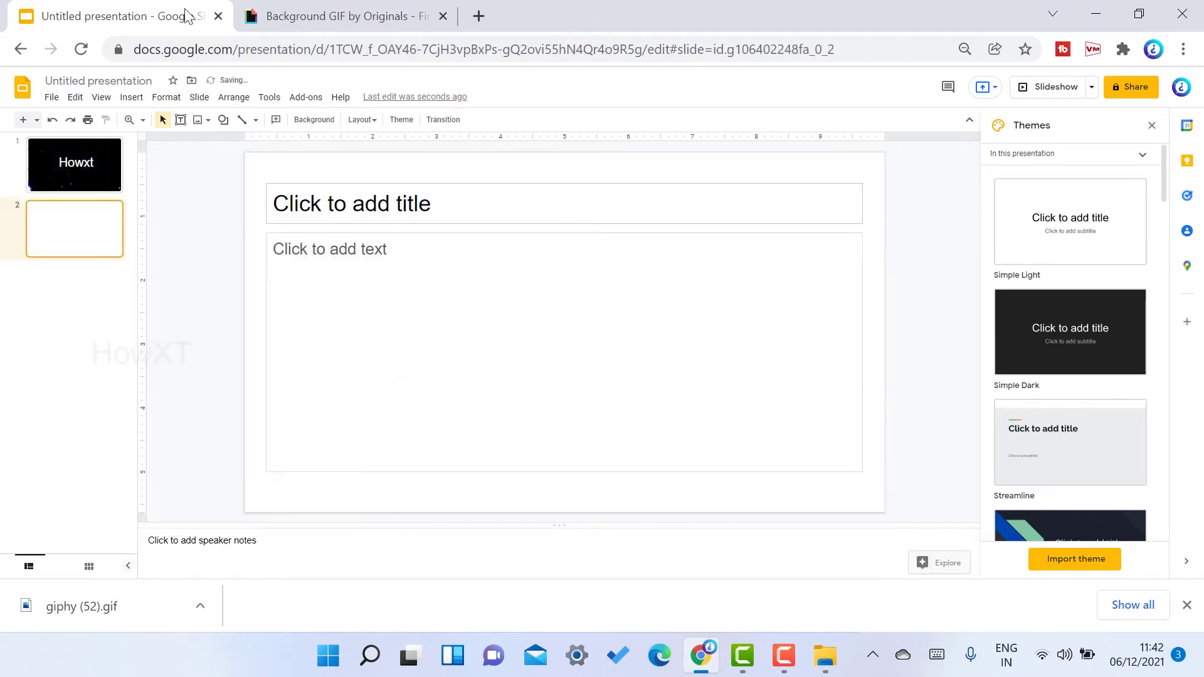
pyautogui.click(292, 15)
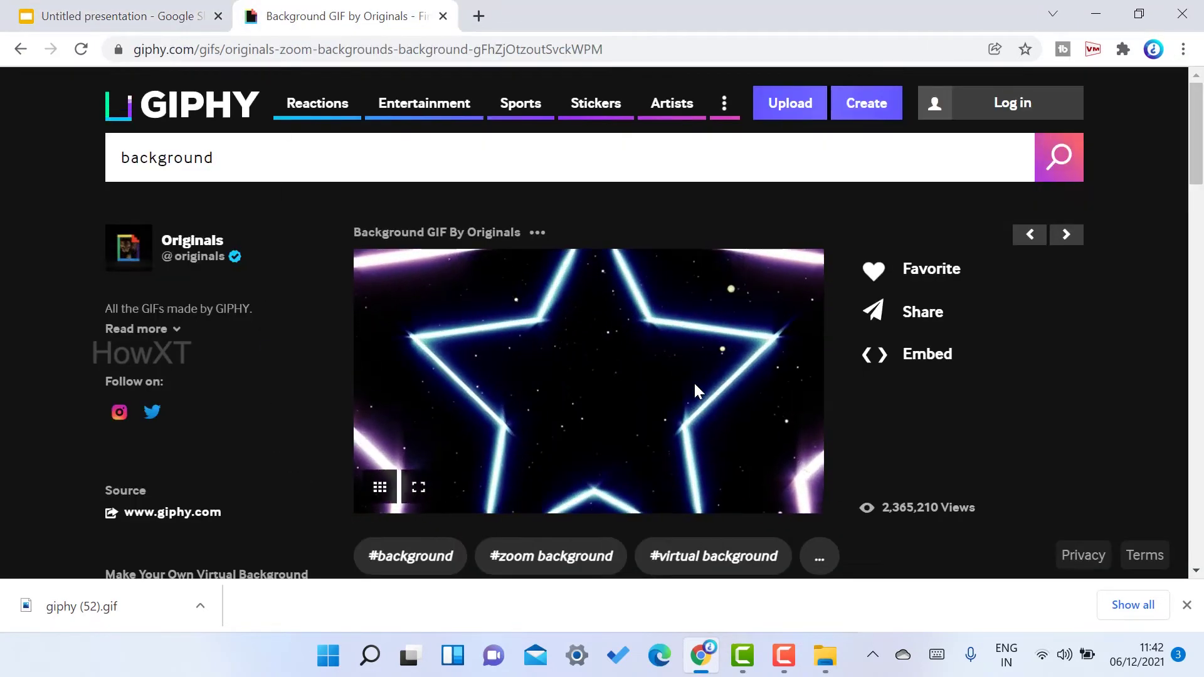
# - Open the twinkling starfield GIF from Related GIFs, save it as giphy (53).gif, and show it in its folder
pyautogui.scroll(-4, 695, 383)
pyautogui.scroll(-8, 567, 365)
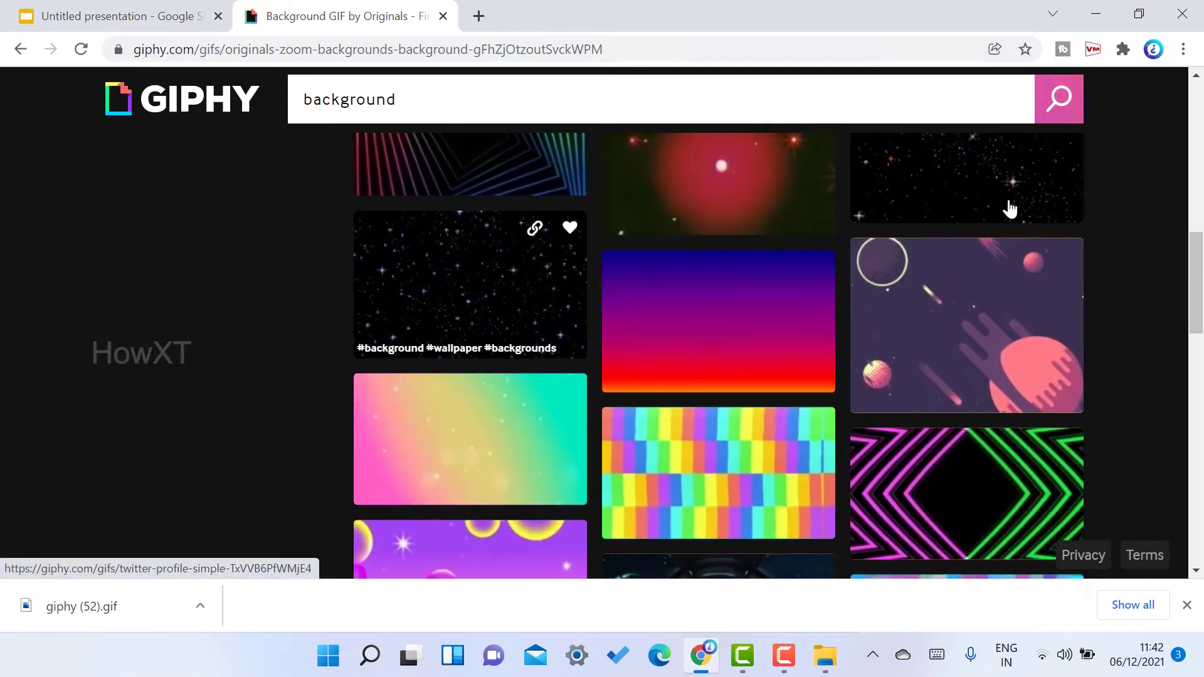
pyautogui.click(1008, 207)
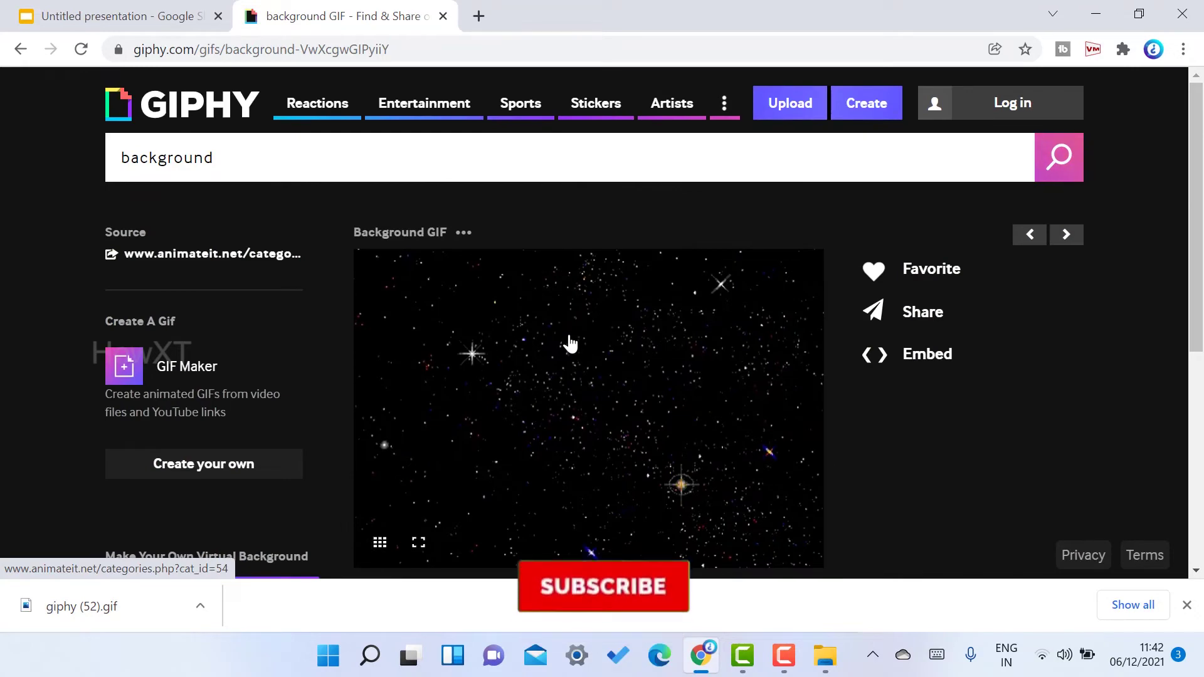
pyautogui.scroll(-2, 564, 338)
pyautogui.scroll(2, 555, 321)
pyautogui.rightClick(552, 307)
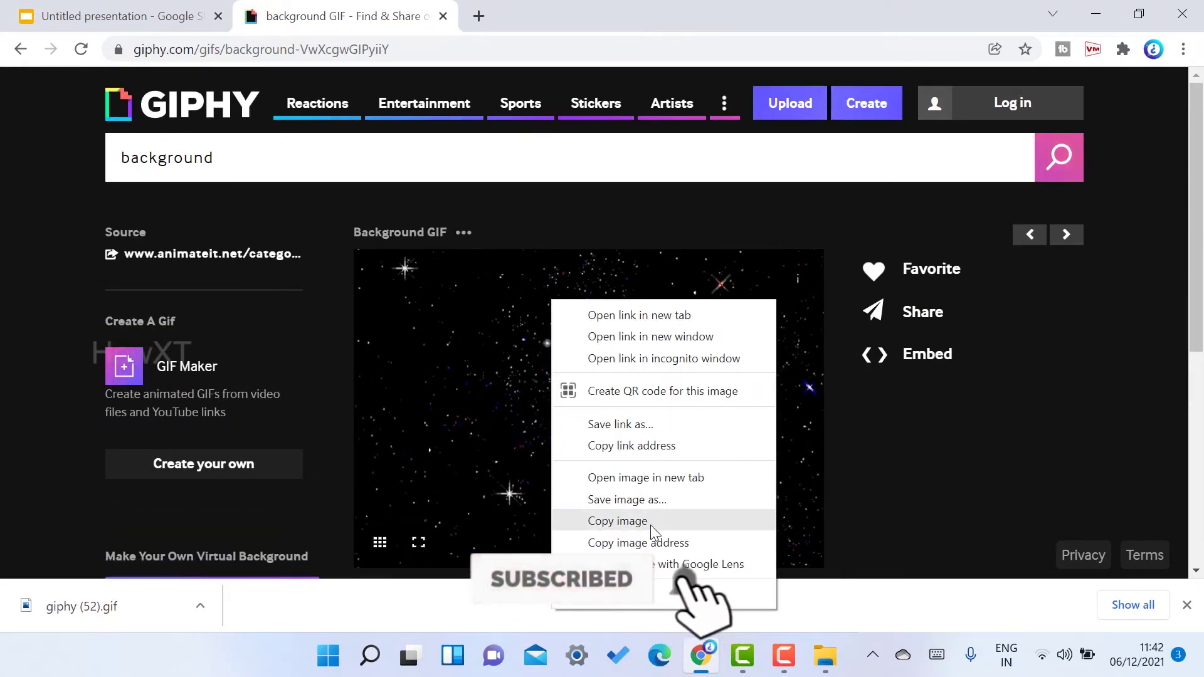
pyautogui.click(647, 501)
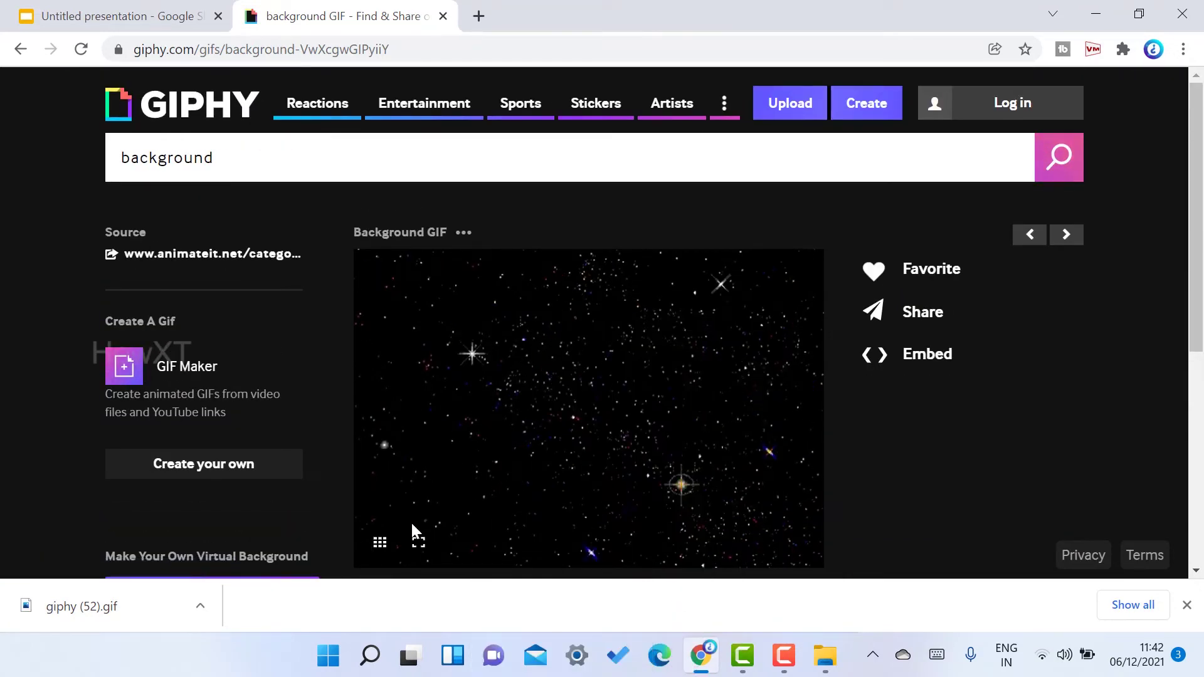
pyautogui.click(443, 422)
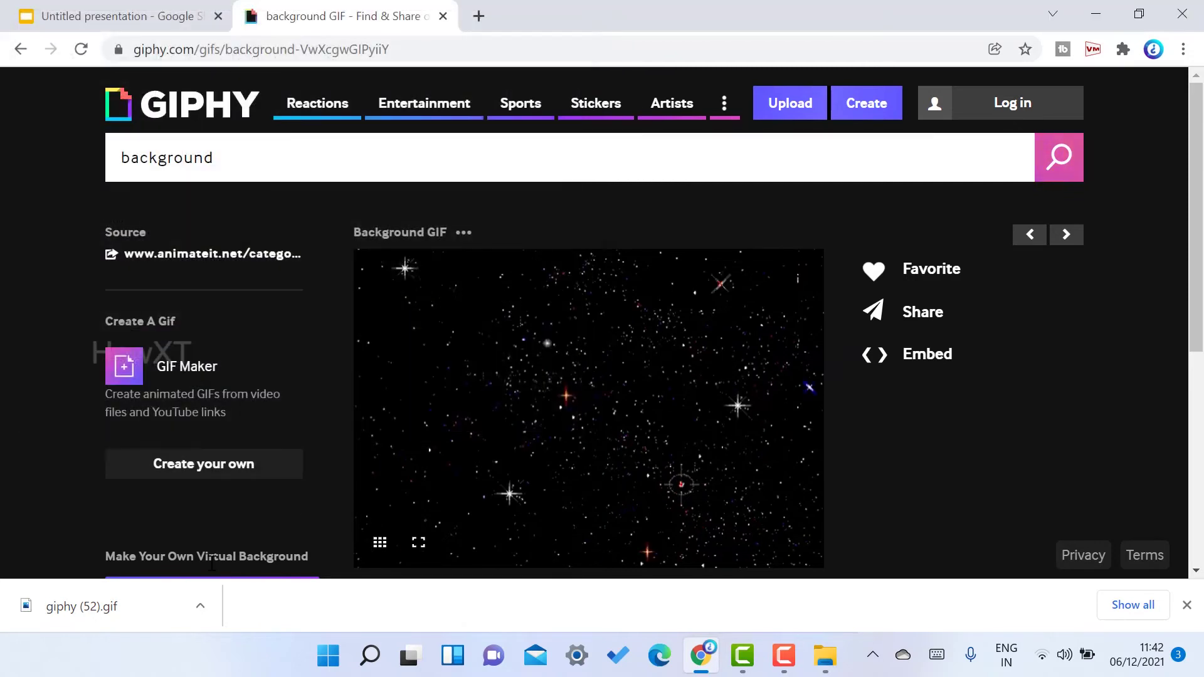
pyautogui.click(201, 607)
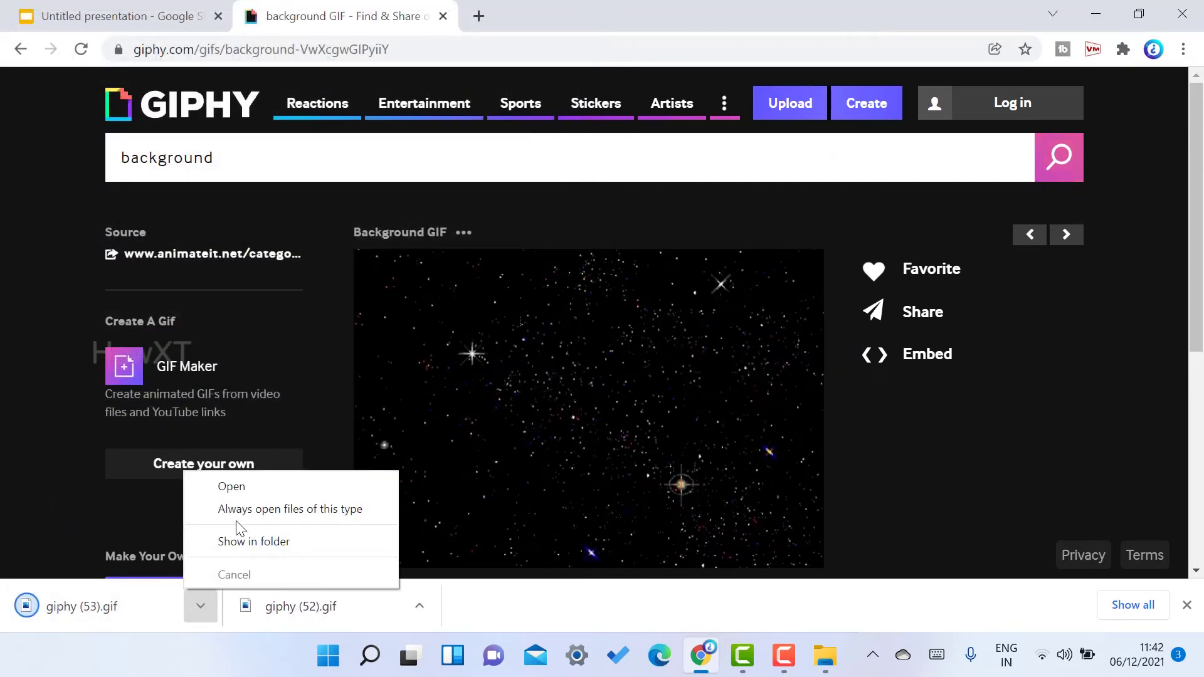
pyautogui.click(245, 539)
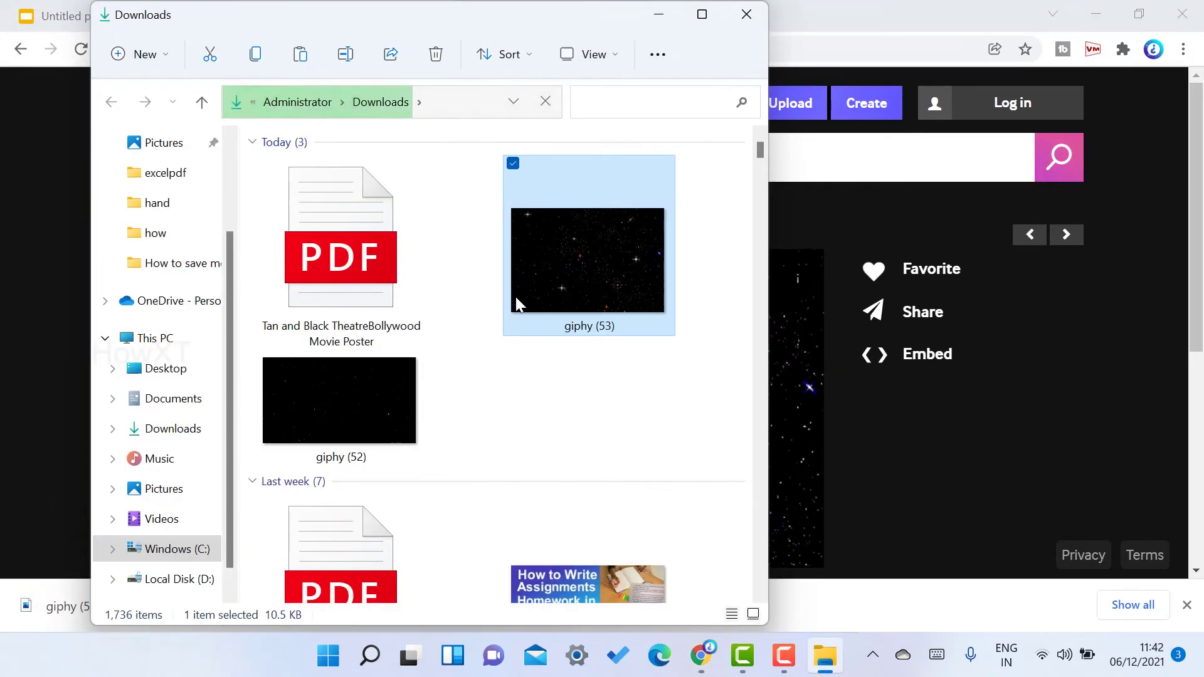
pyautogui.click(656, 18)
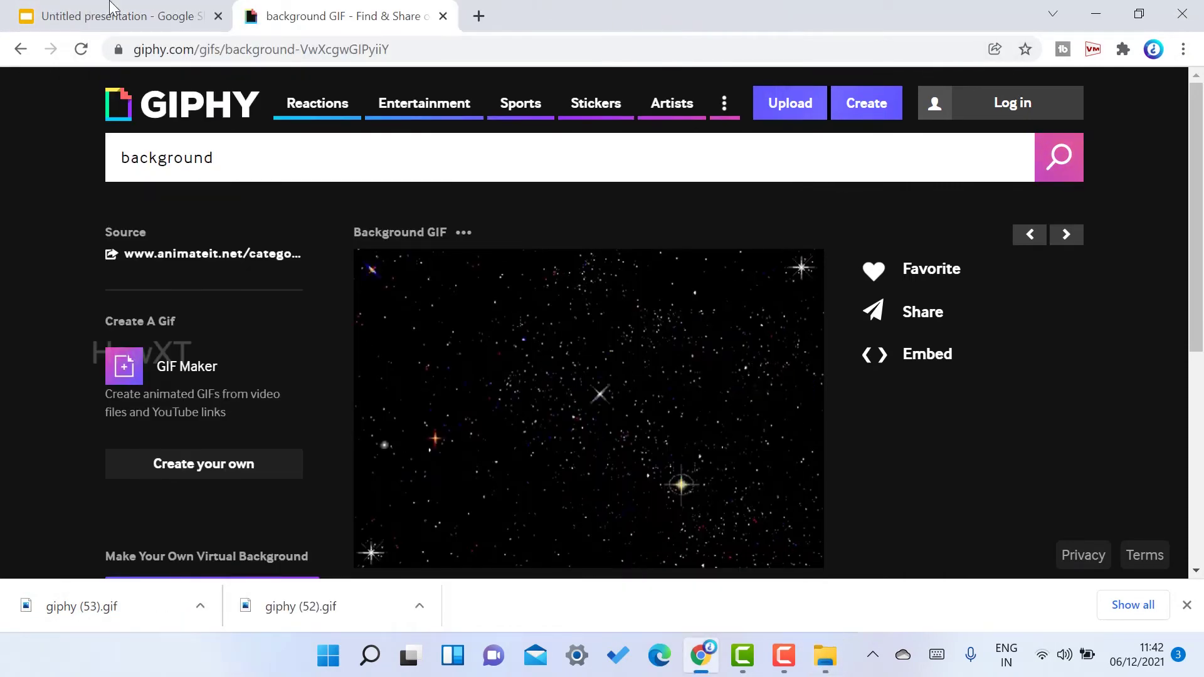
# - Paste the starfield GIF onto slide 2 and drag it to cover the whole slide
pyautogui.hotkey('ctrl', '1')
pyautogui.hotkey('ctrl', 'v')
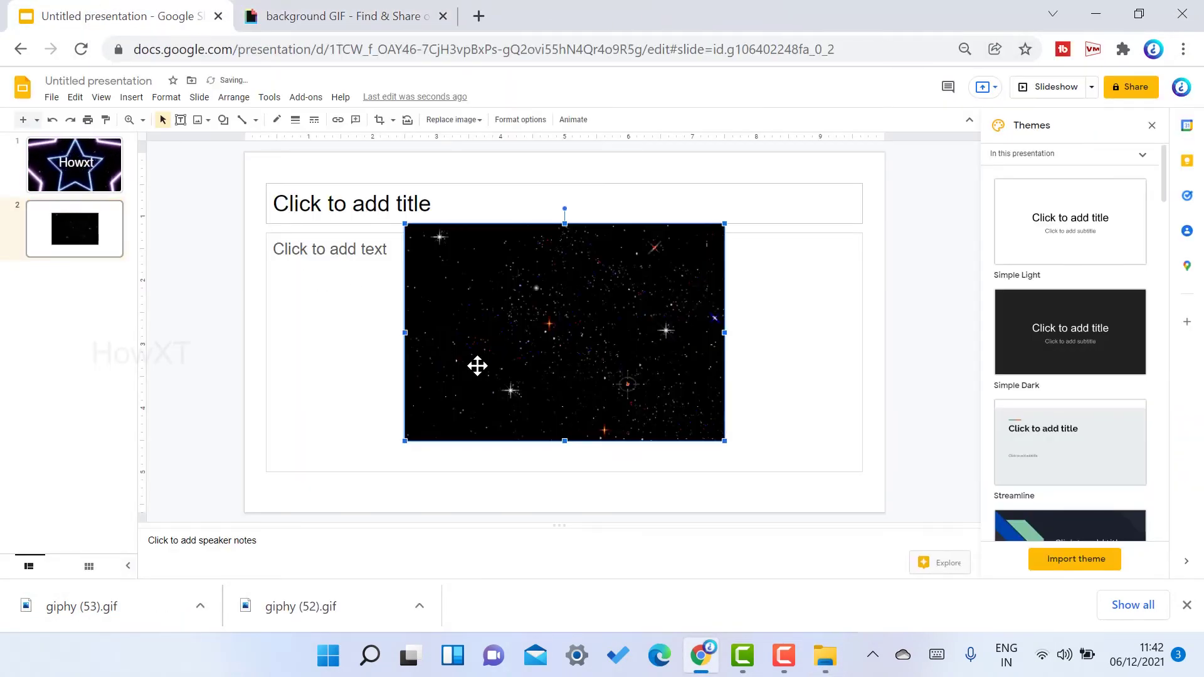
pyautogui.moveTo(274, 490); pyautogui.dragTo(275, 526)
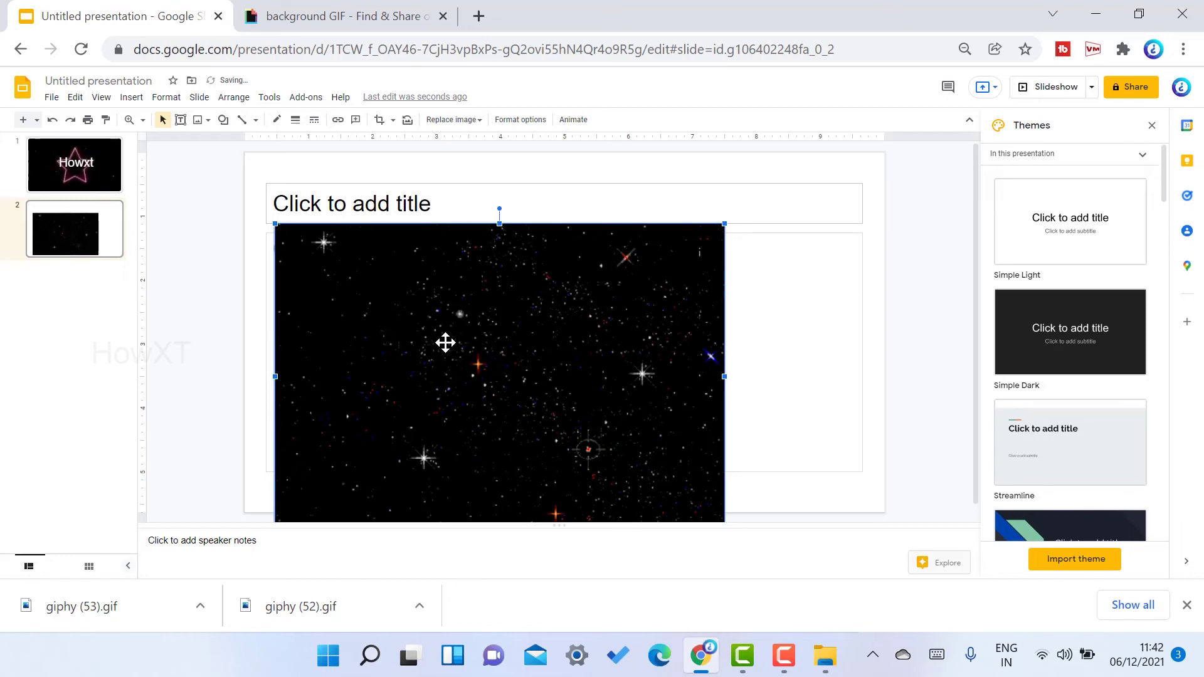
pyautogui.moveTo(431, 307); pyautogui.dragTo(427, 310)
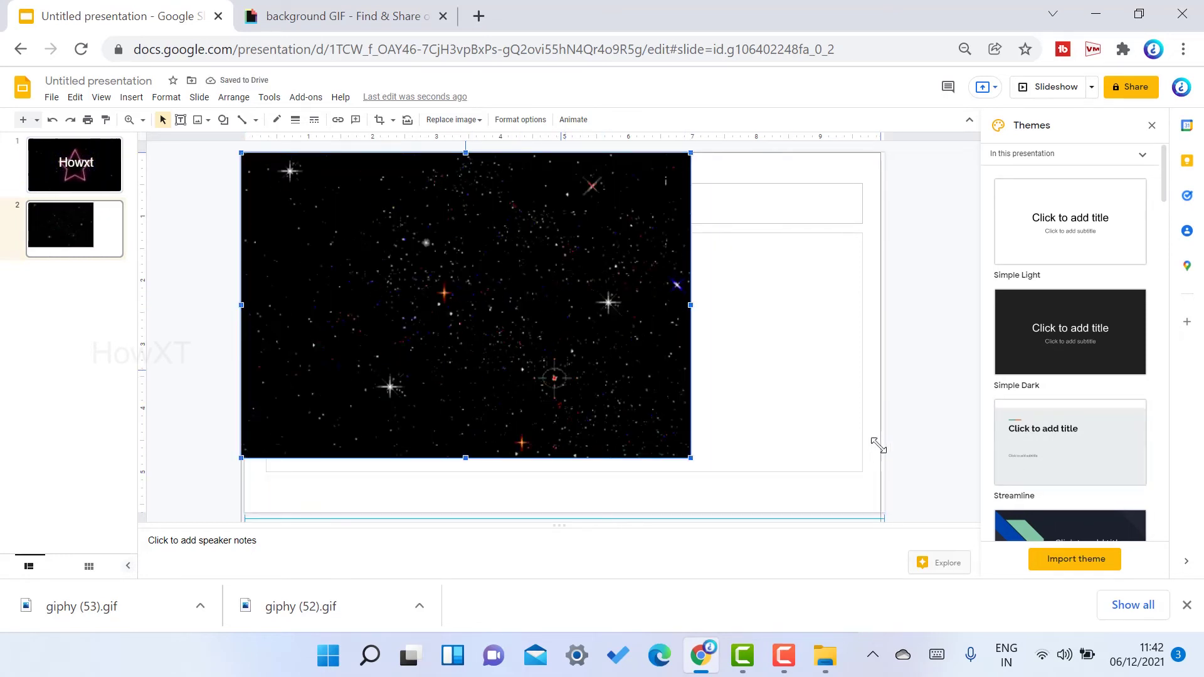
pyautogui.moveTo(885, 454); pyautogui.dragTo(882, 456)
# - Start the slideshow to preview both GIF-background slides
pyautogui.click(1074, 88)
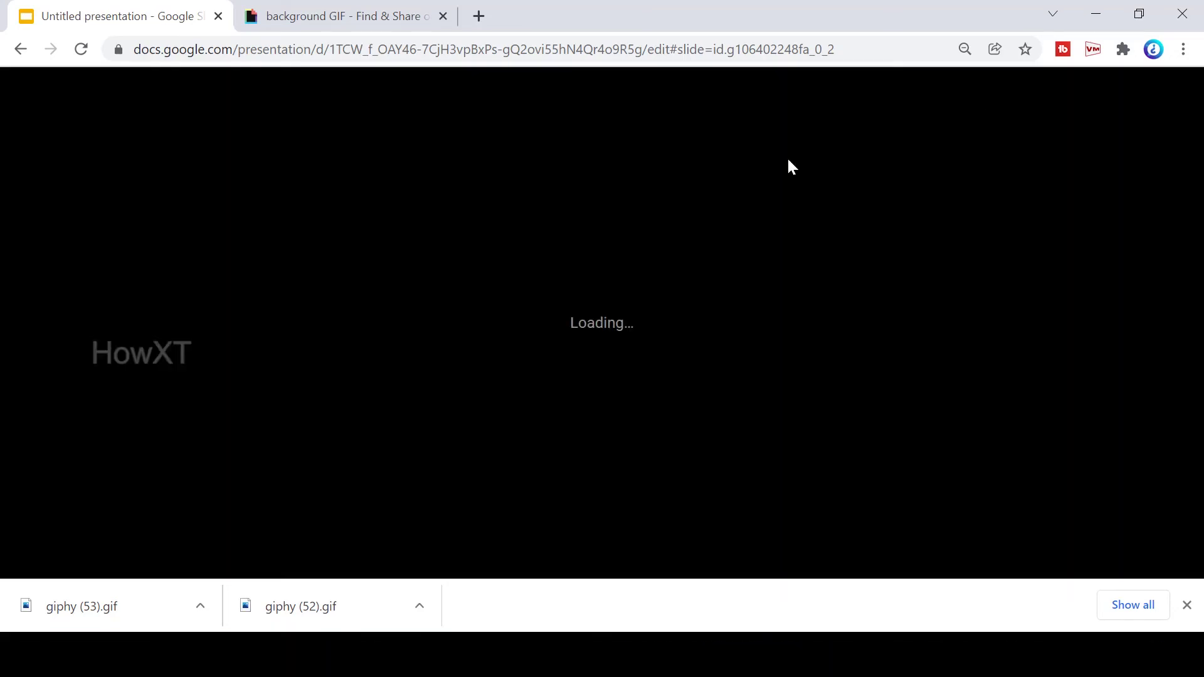